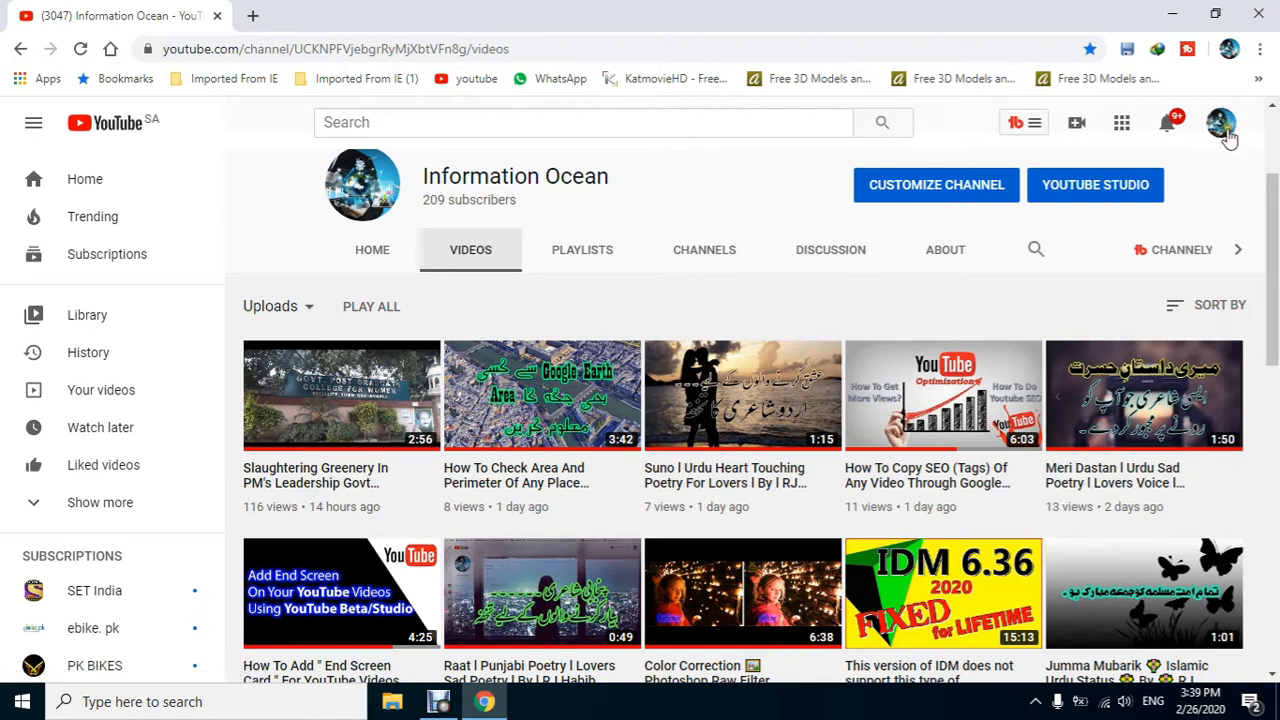
Step: Open YouTube Studio and switch to legacy Creator Studio Classic, giving "A specific feature I need to use is missing" as the reason
{"action": "left_click", "coordinate": [1220, 125]}
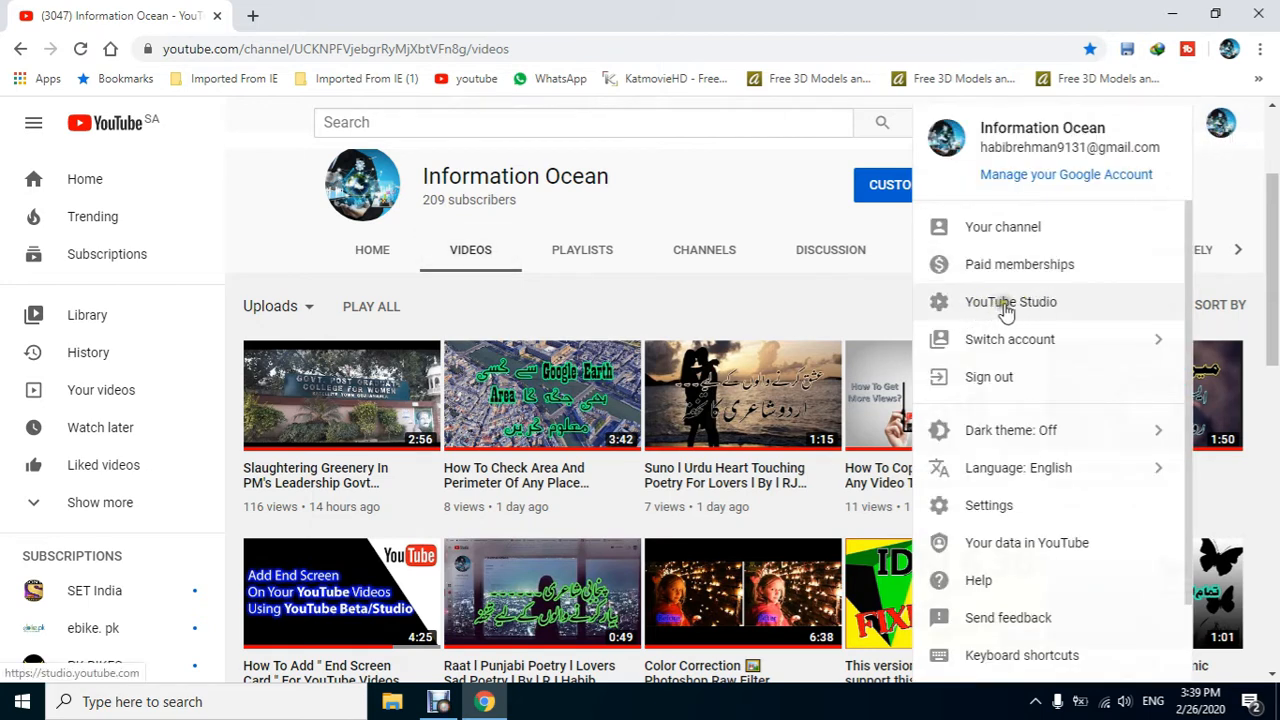
{"action": "left_click", "coordinate": [1051, 304]}
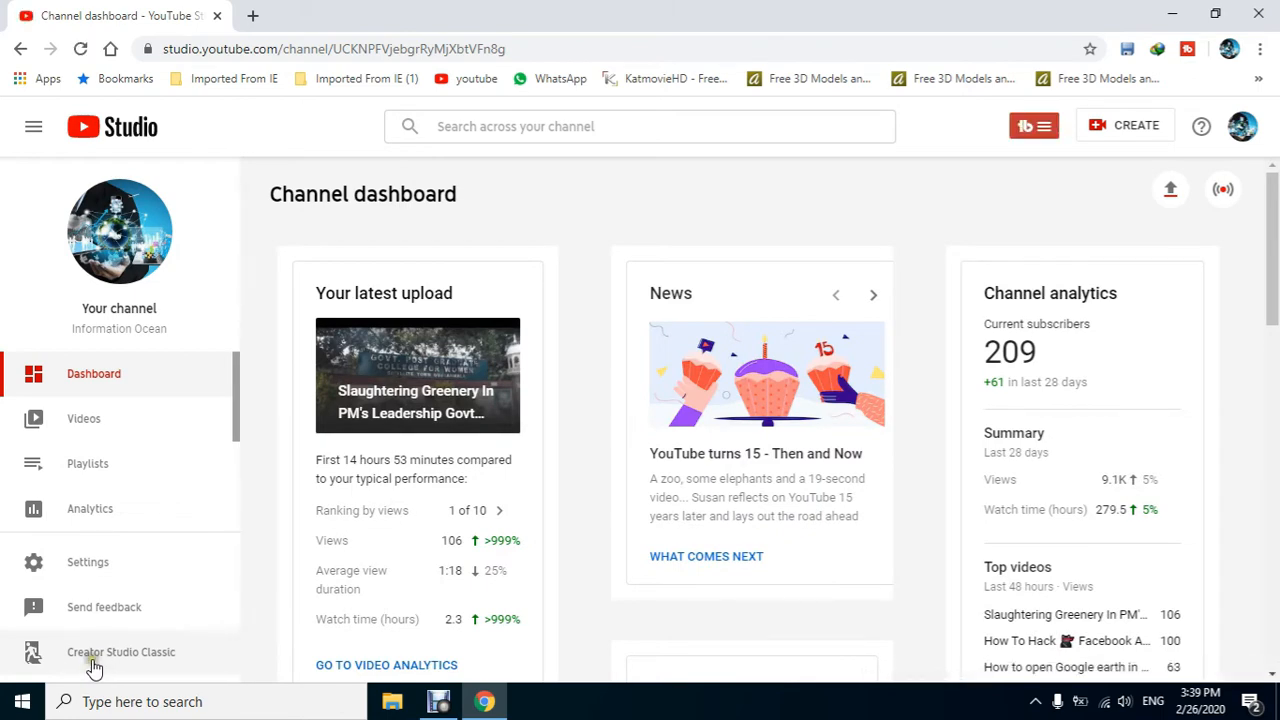
{"action": "left_click", "coordinate": [93, 660]}
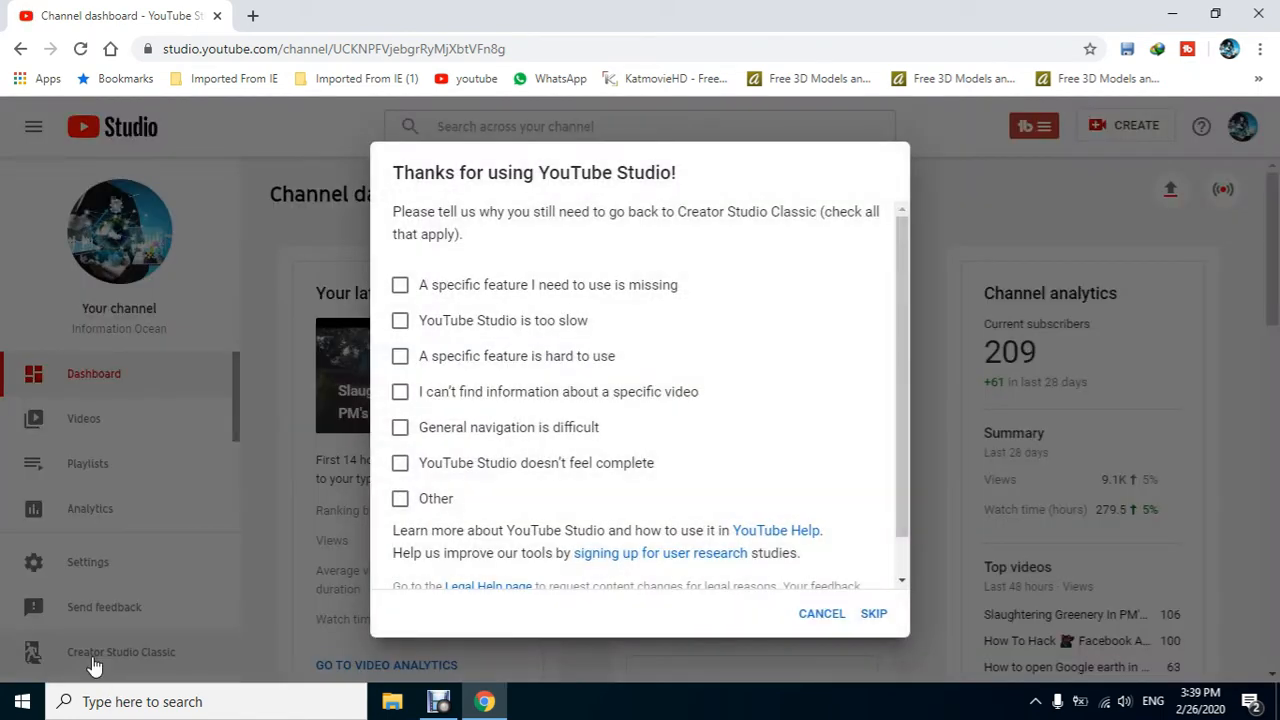
{"action": "left_click", "coordinate": [399, 286]}
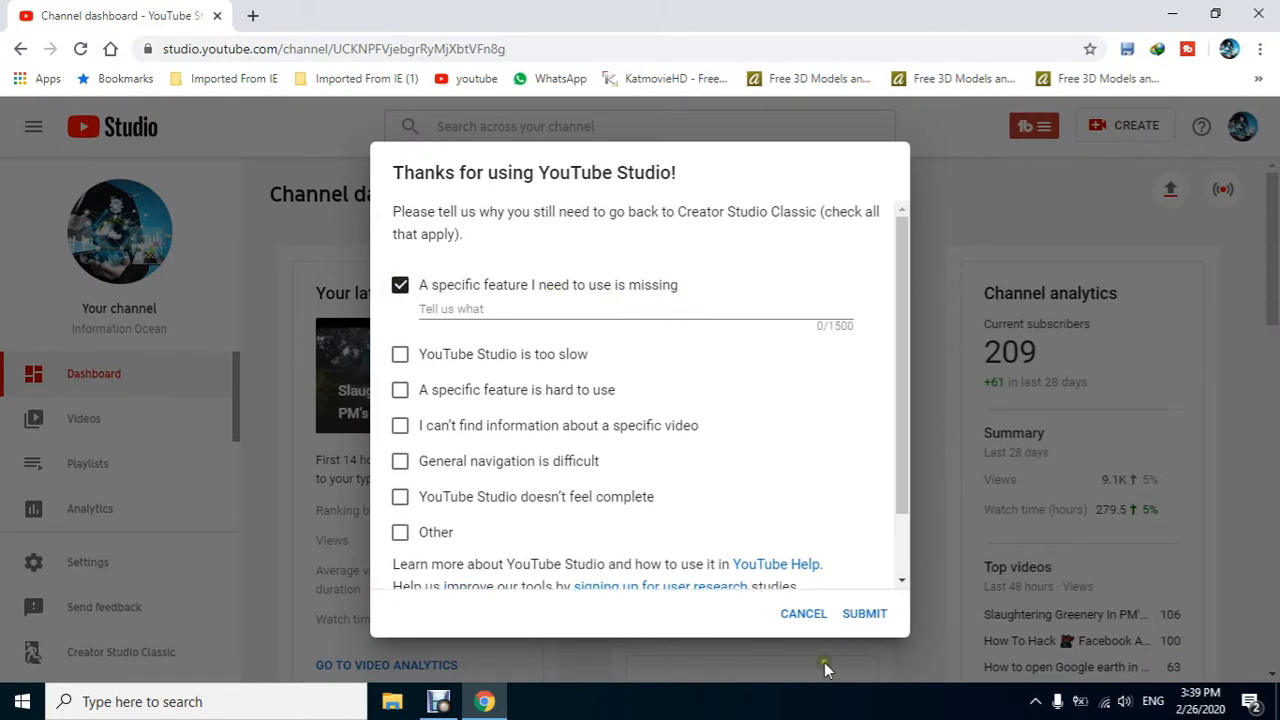
{"action": "left_click", "coordinate": [866, 614]}
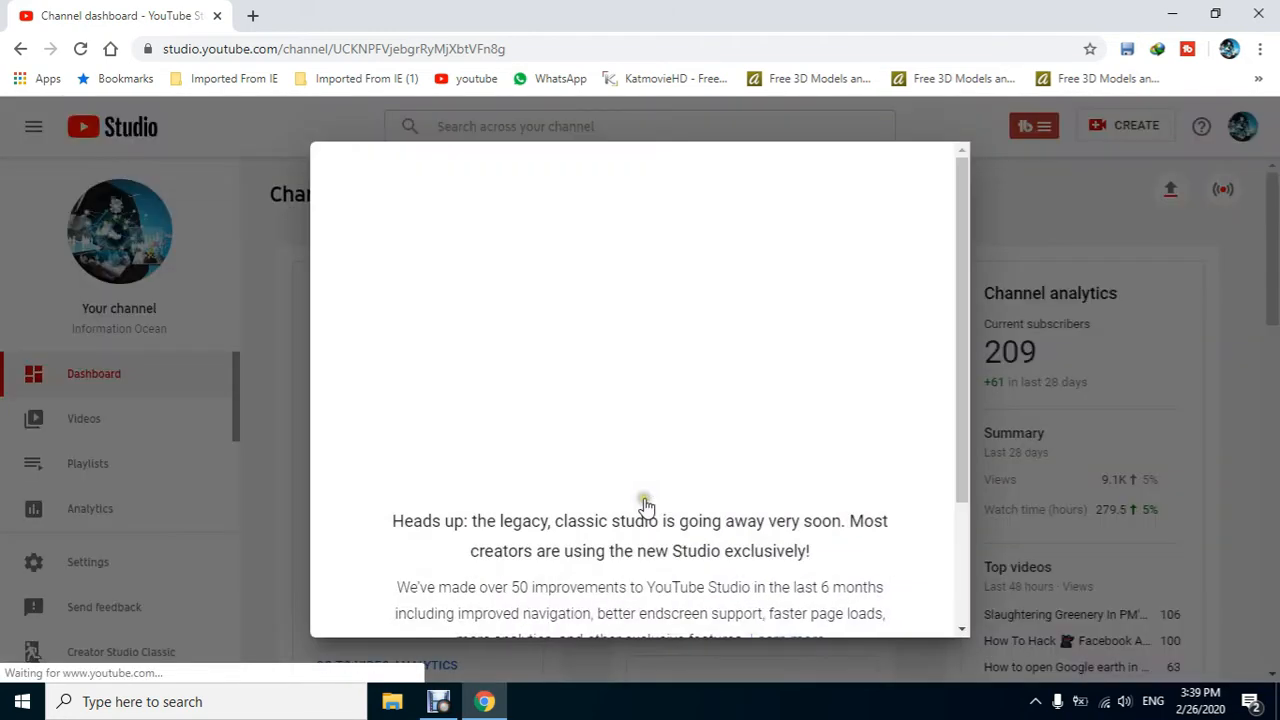
{"action": "scroll", "coordinate": [645, 504], "scroll_direction": "down", "scroll_amount": 2}
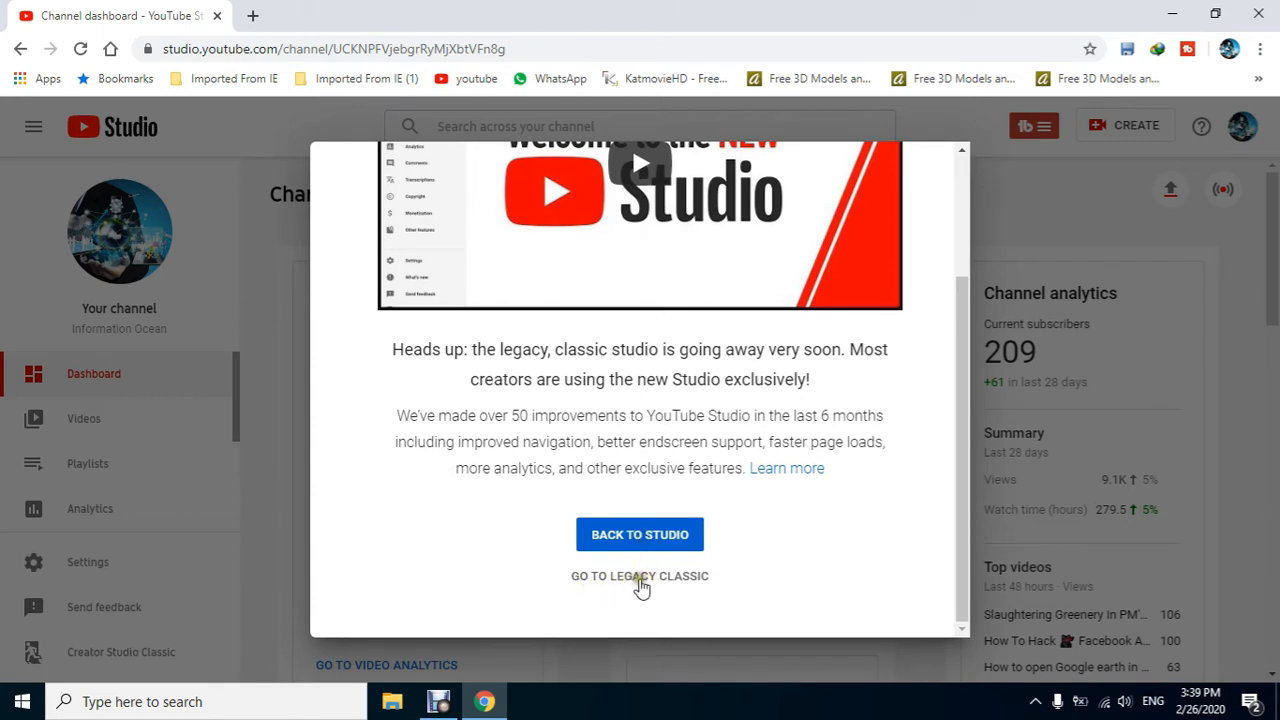
{"action": "left_click", "coordinate": [645, 584]}
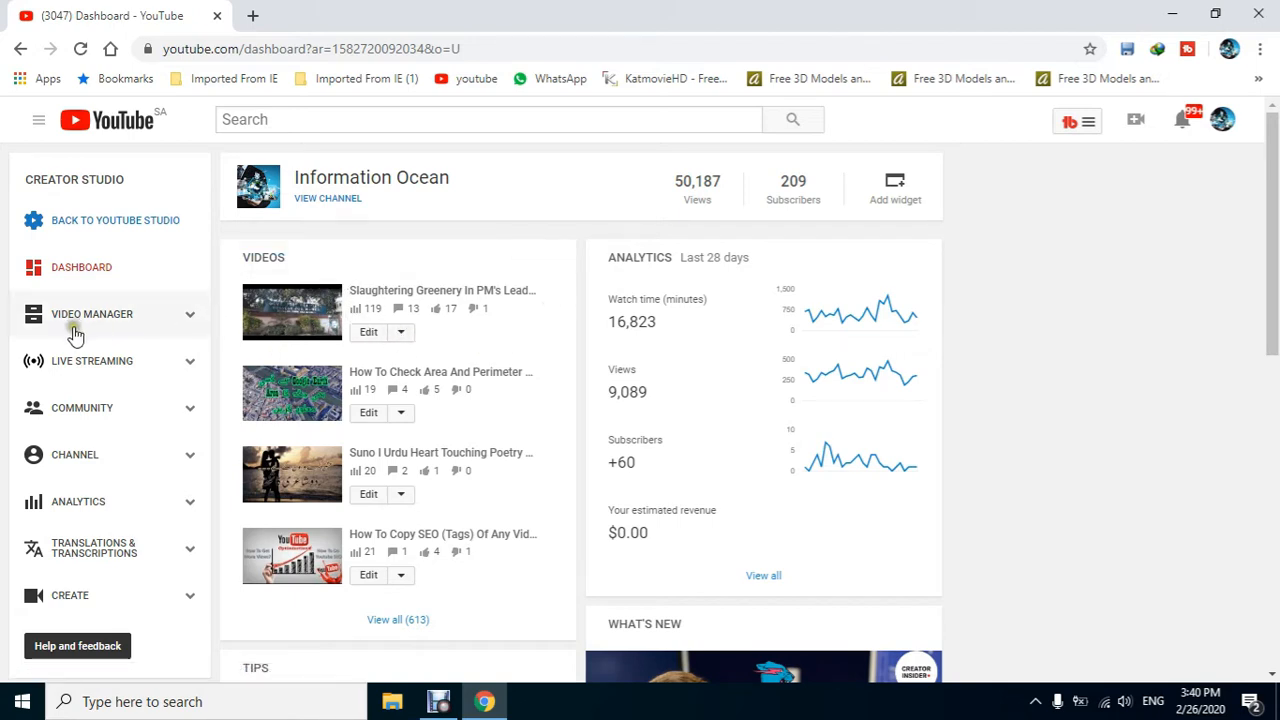
Step: Open the iPhone 11 Pro, Nova 5T and Xiomi Mi 9T Pro battery comparison video for editing from the channel's video list
{"action": "left_click", "coordinate": [142, 325]}
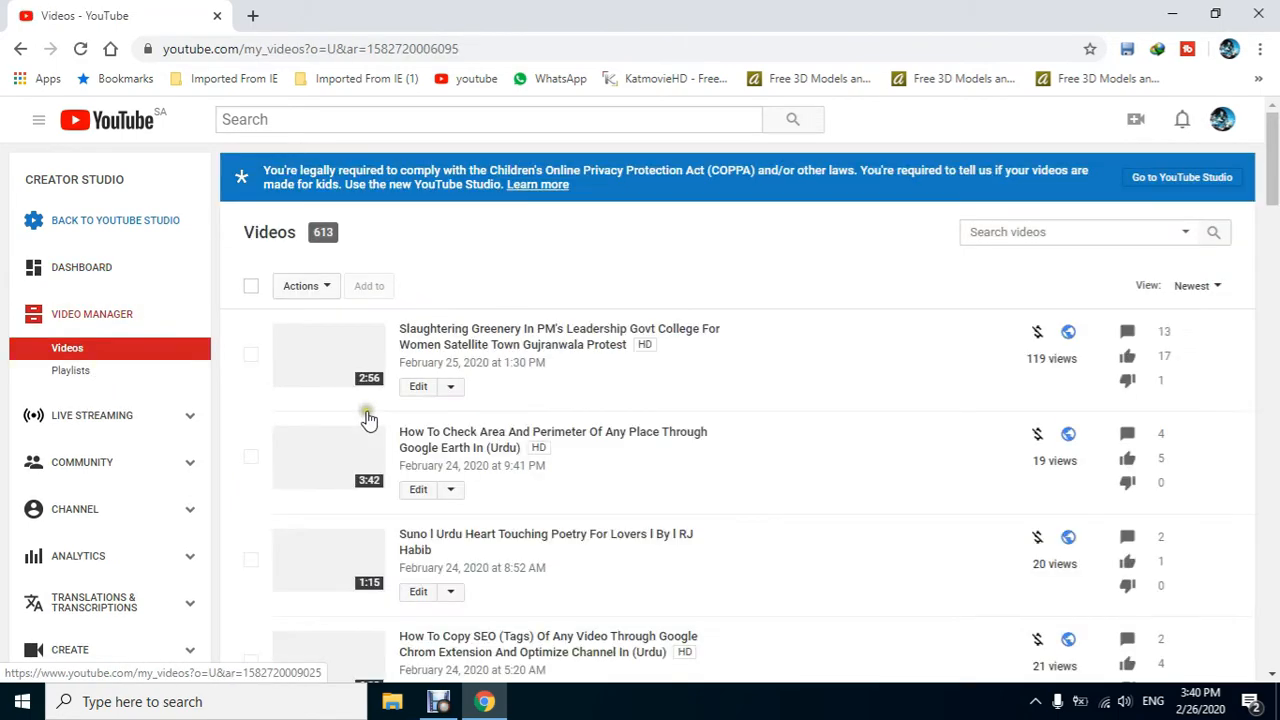
{"action": "scroll", "coordinate": [370, 374], "scroll_direction": "down", "scroll_amount": 12}
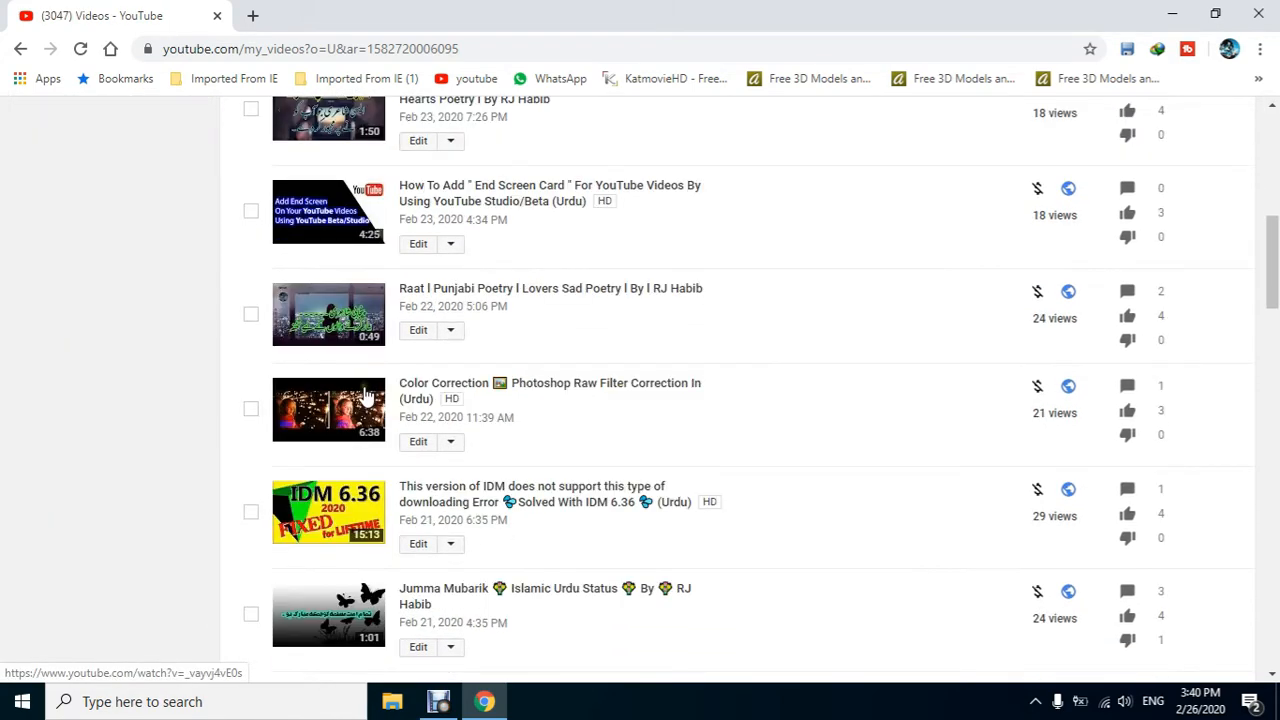
{"action": "scroll", "coordinate": [367, 396], "scroll_direction": "down", "scroll_amount": 13}
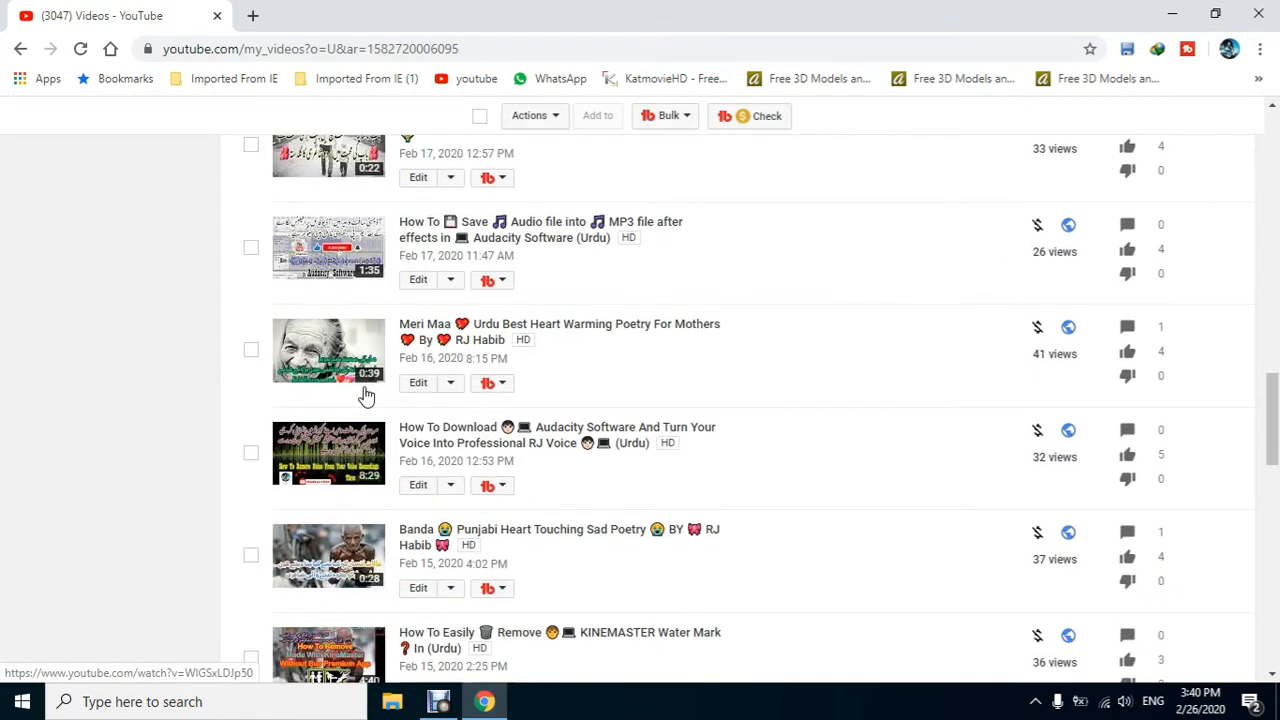
{"action": "scroll", "coordinate": [367, 396], "scroll_direction": "down", "scroll_amount": 4}
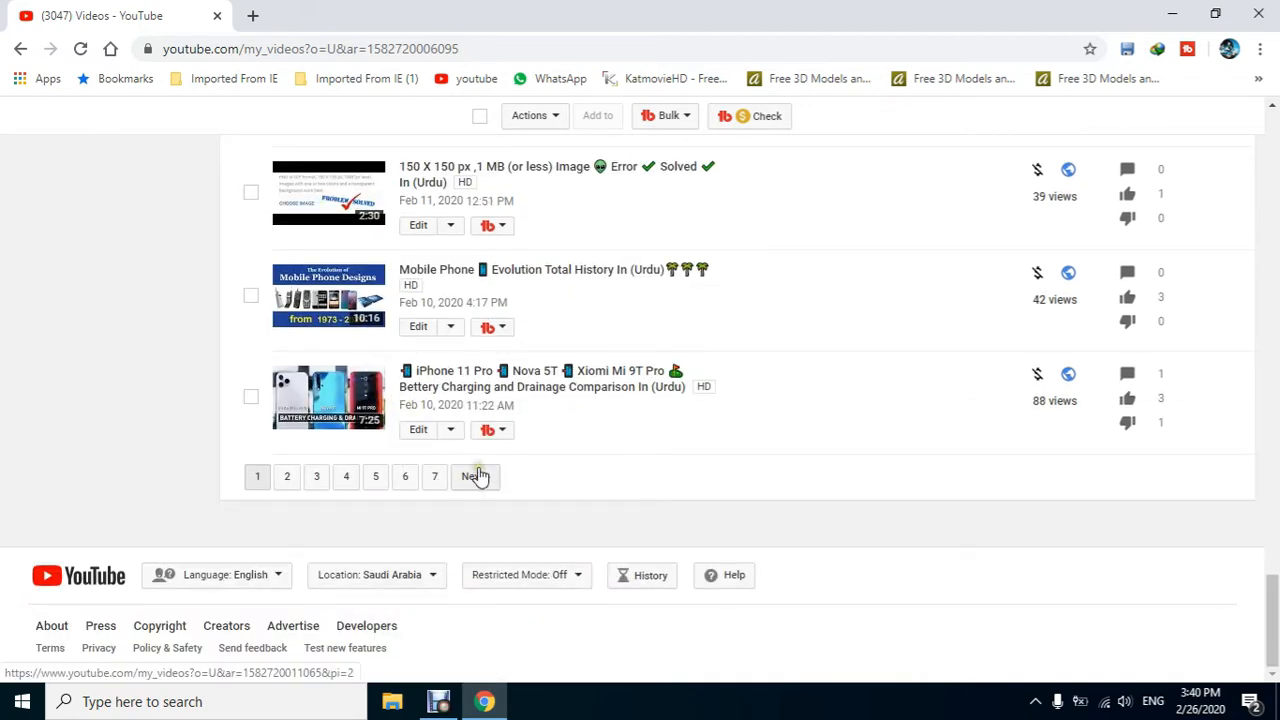
{"action": "left_click", "coordinate": [415, 431]}
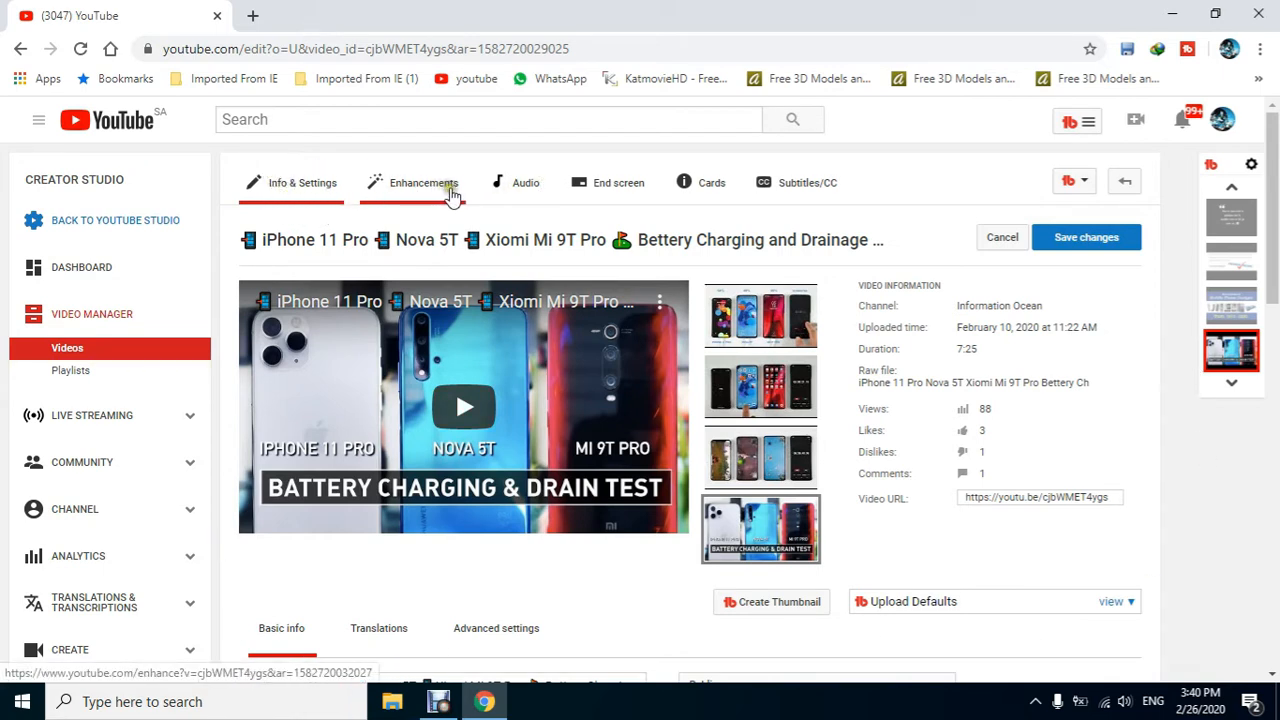
Step: Open the video's end screen editor and dismiss the download overlay covering the preview
{"action": "left_click", "coordinate": [696, 192]}
{"action": "left_click", "coordinate": [630, 204]}
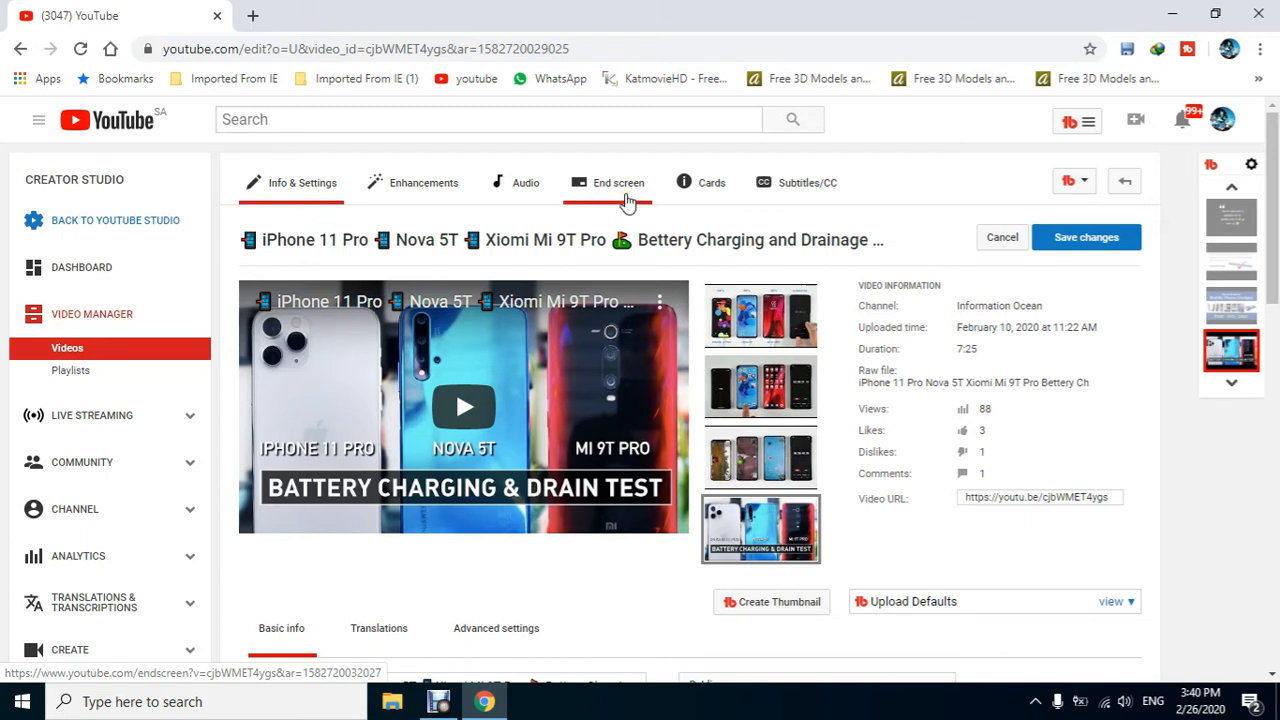
{"action": "left_click", "coordinate": [626, 200]}
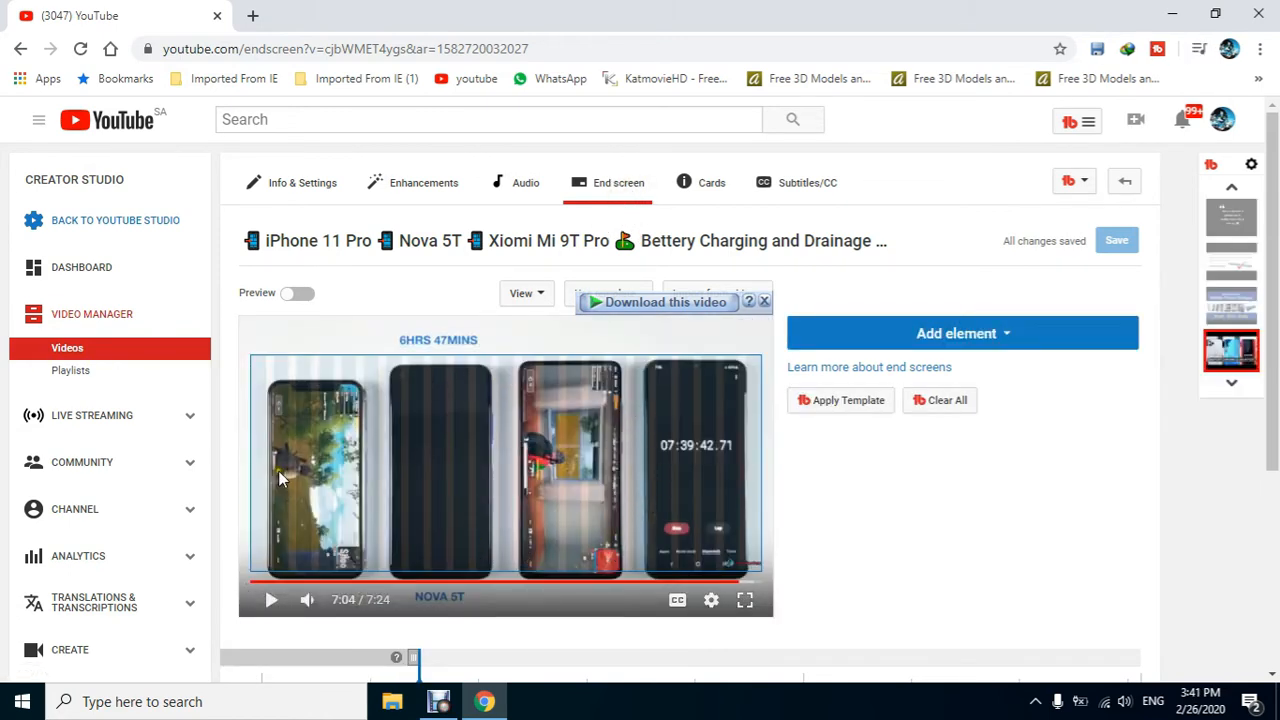
{"action": "scroll", "coordinate": [290, 530], "scroll_direction": "down", "scroll_amount": 1}
{"action": "scroll", "coordinate": [292, 538], "scroll_direction": "up", "scroll_amount": 1}
{"action": "left_click", "coordinate": [765, 303]}
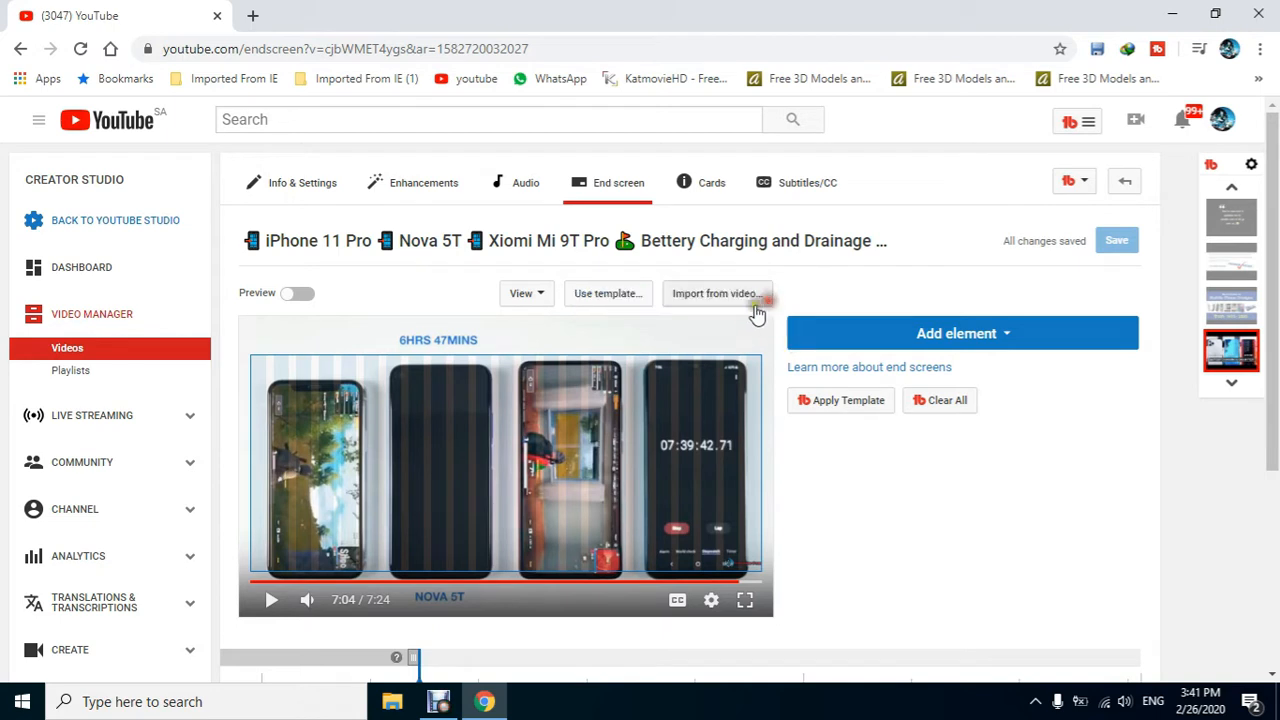
Step: Apply the "4 Videos" YouTube template to the end screen
{"action": "left_click", "coordinate": [617, 300]}
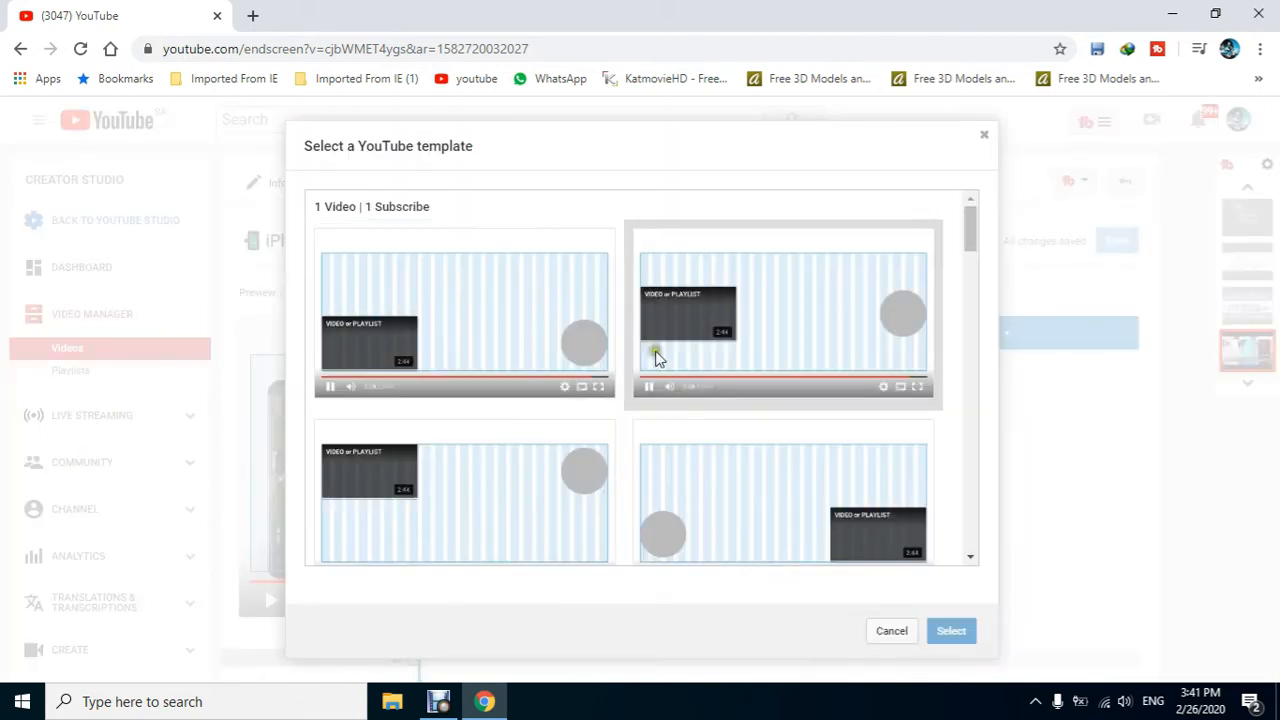
{"action": "scroll", "coordinate": [669, 374], "scroll_direction": "down", "scroll_amount": 5}
{"action": "scroll", "coordinate": [671, 380], "scroll_direction": "down", "scroll_amount": 6}
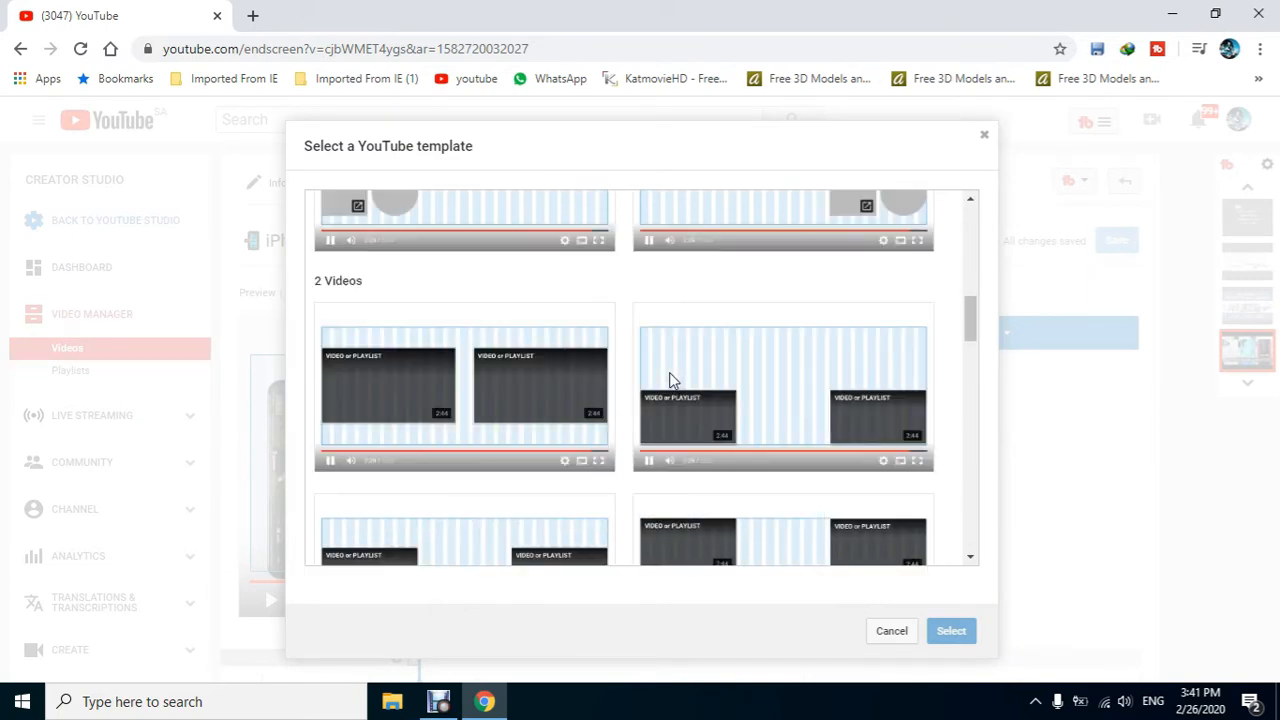
{"action": "scroll", "coordinate": [670, 380], "scroll_direction": "down", "scroll_amount": 6}
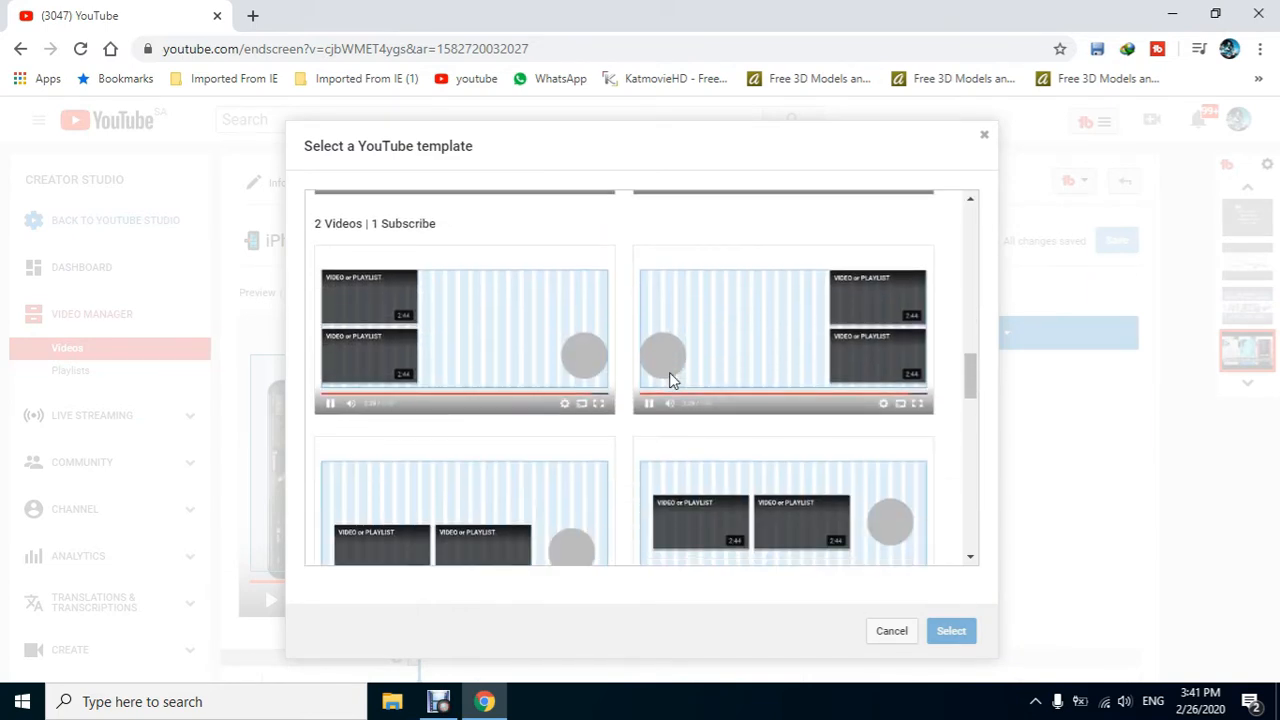
{"action": "scroll", "coordinate": [670, 380], "scroll_direction": "down", "scroll_amount": 5}
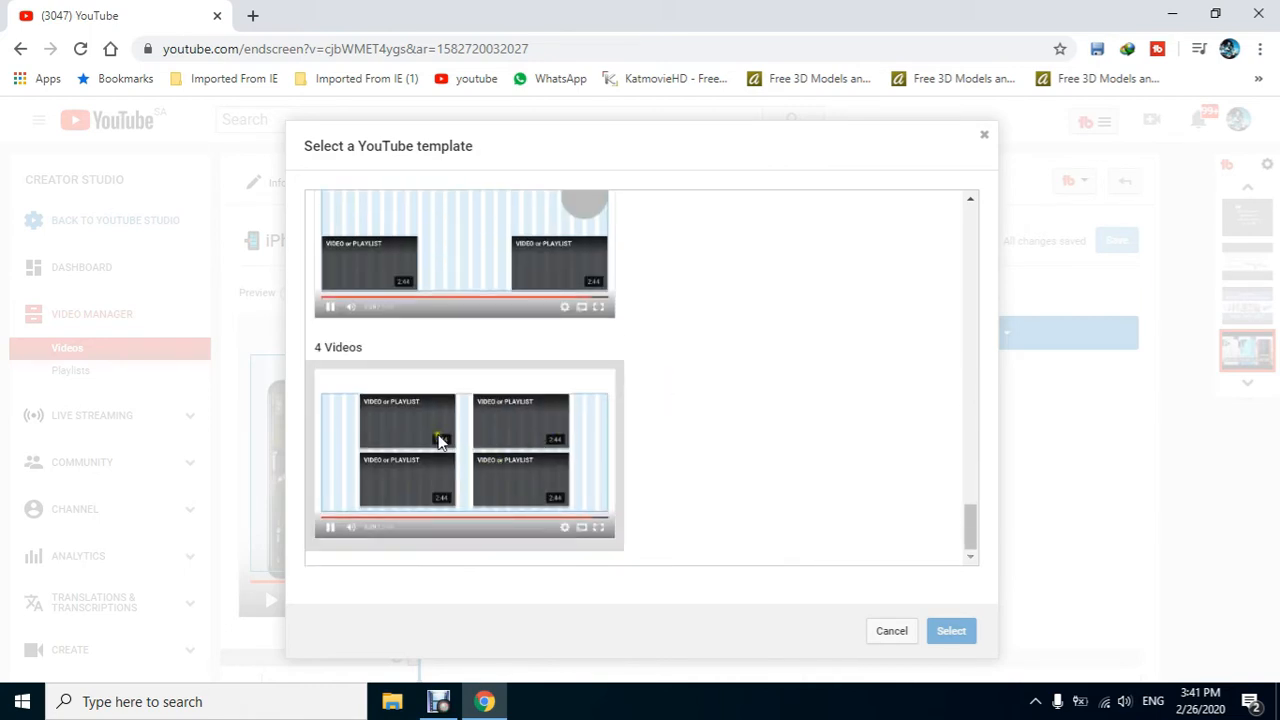
{"action": "left_click", "coordinate": [455, 455]}
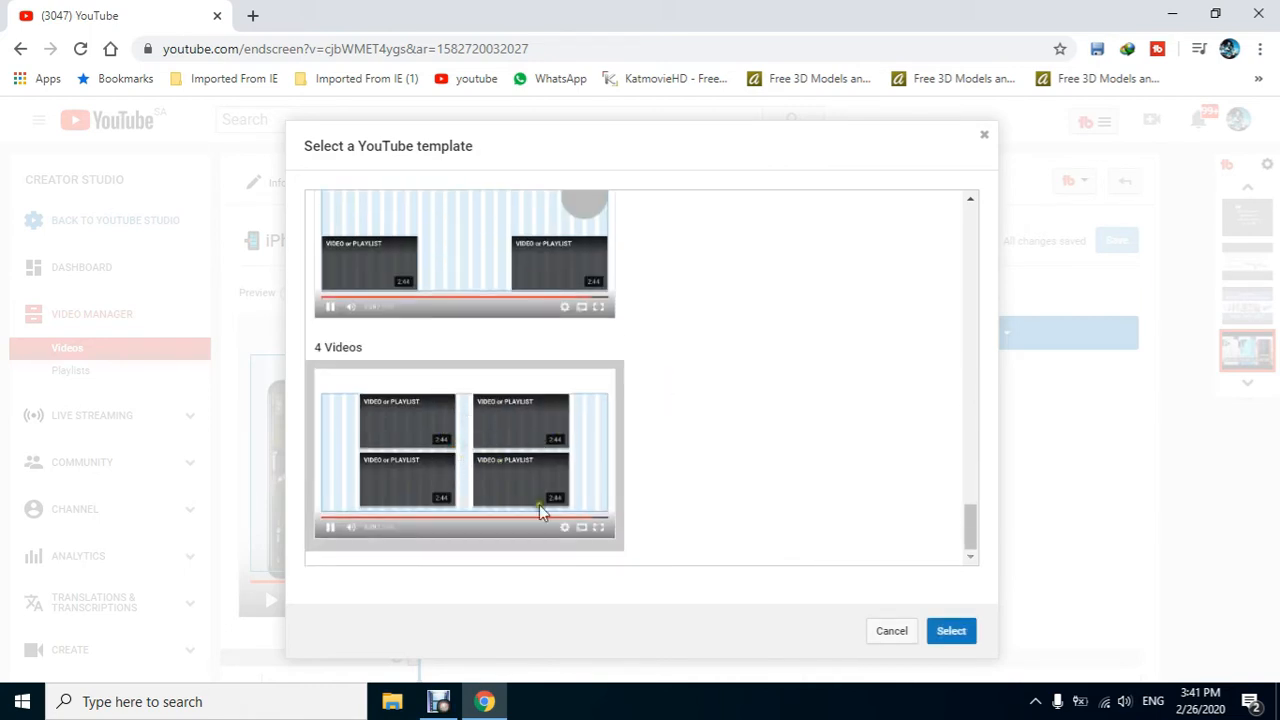
{"action": "left_click", "coordinate": [951, 633]}
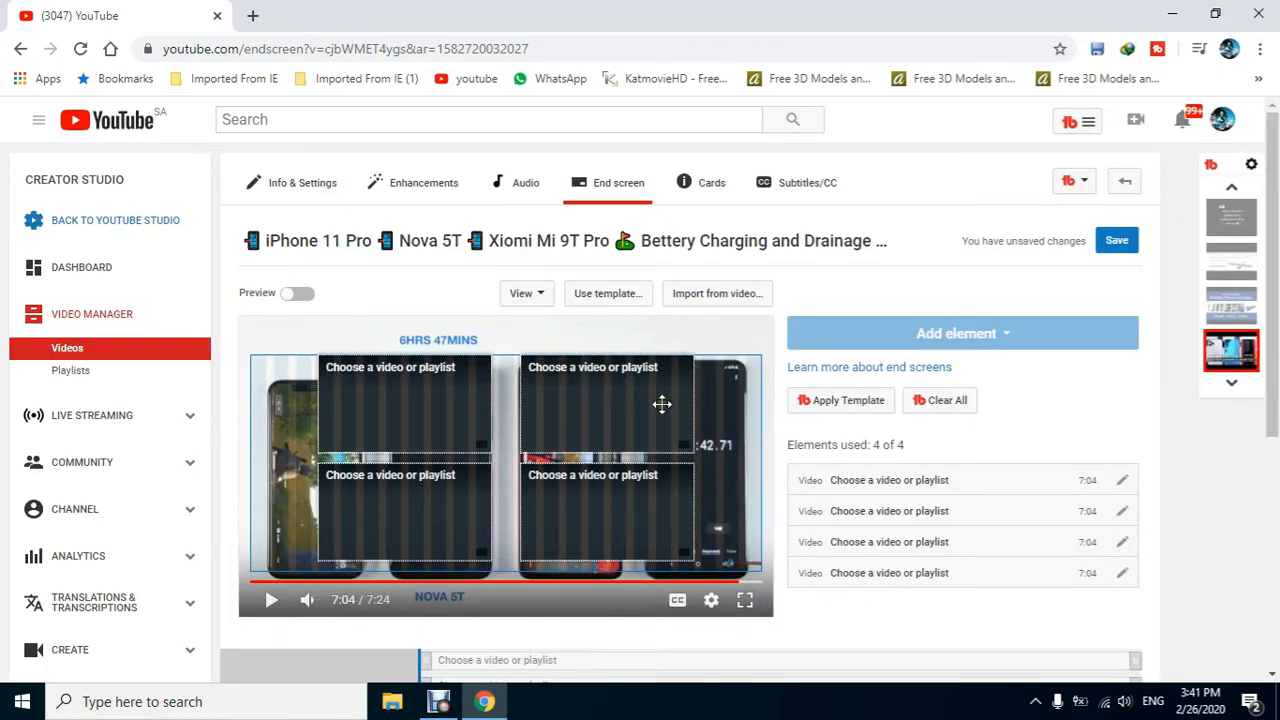
Step: Set the start time of all four end screen video elements to 7:18 on the timeline
{"action": "scroll", "coordinate": [658, 461], "scroll_direction": "down", "scroll_amount": 3}
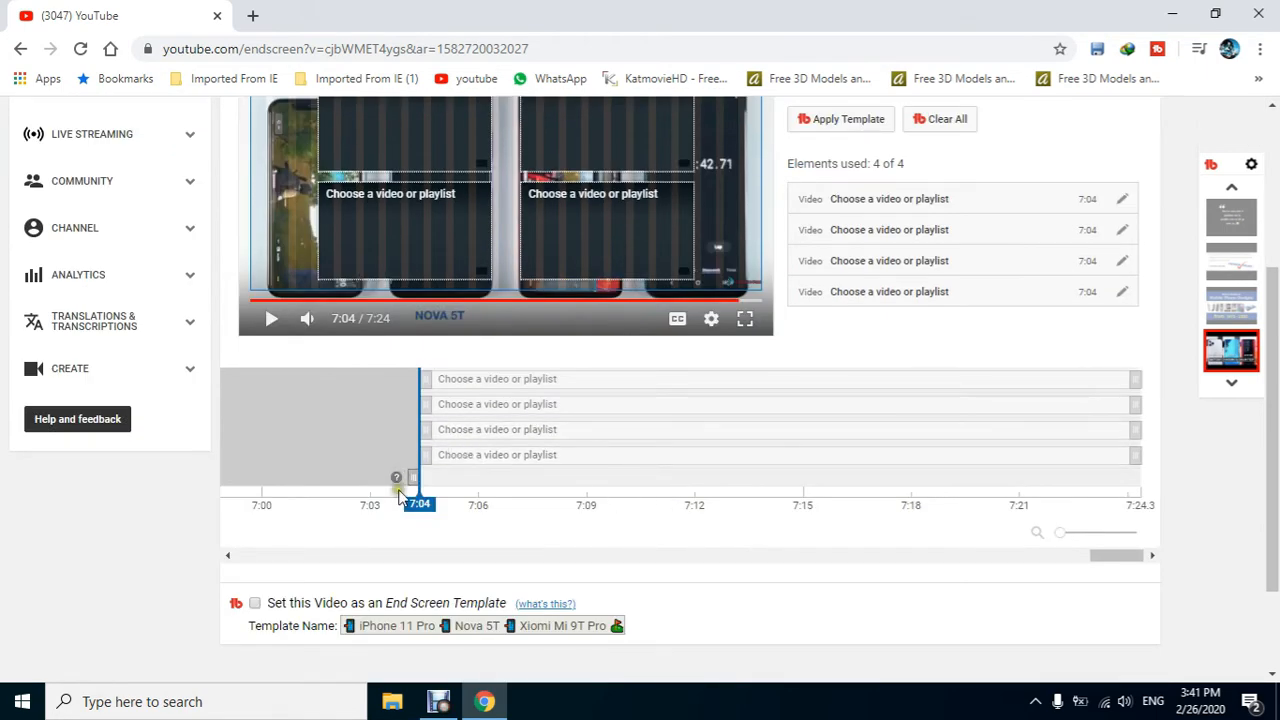
{"action": "mouse_move", "coordinate": [417, 475]}
{"action": "left_mouse_down"}
{"action": "mouse_move", "coordinate": [466, 473]}
{"action": "mouse_move", "coordinate": [414, 478]}
{"action": "mouse_move", "coordinate": [435, 484]}
{"action": "left_mouse_up"}
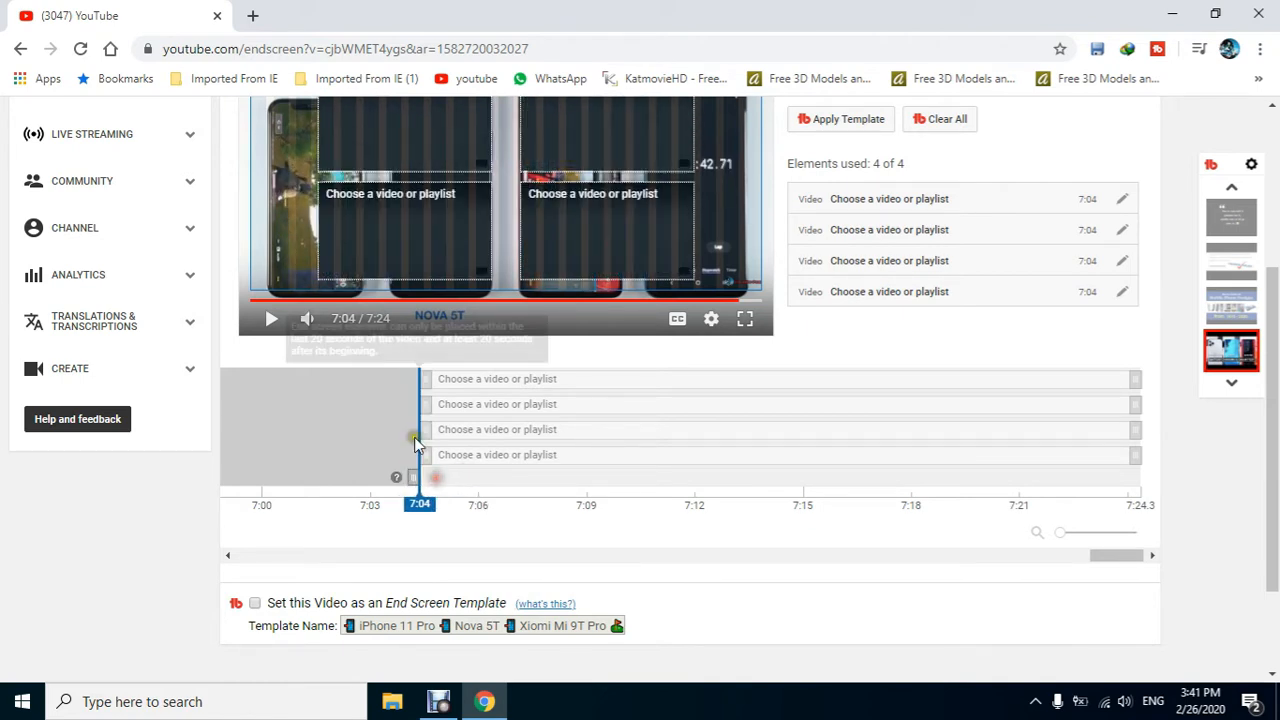
{"action": "left_click_drag", "start_coordinate": [422, 430], "coordinate": [914, 418]}
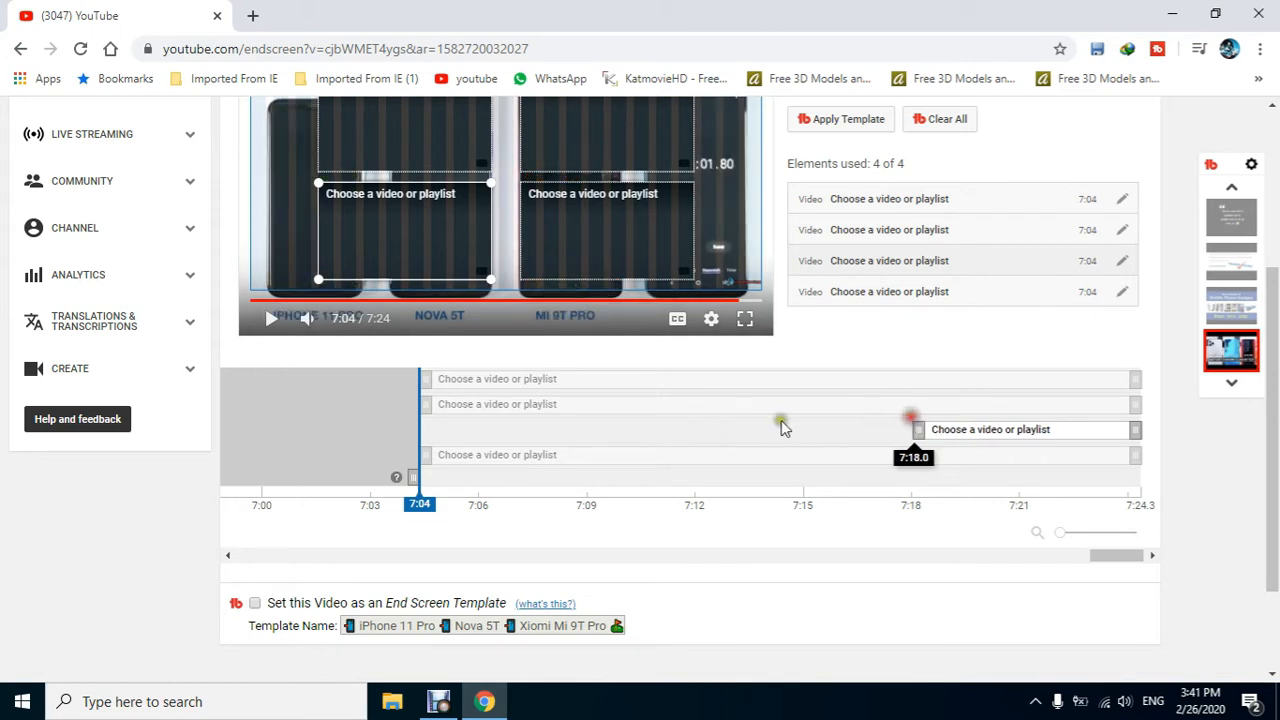
{"action": "left_click_drag", "start_coordinate": [425, 456], "coordinate": [917, 456]}
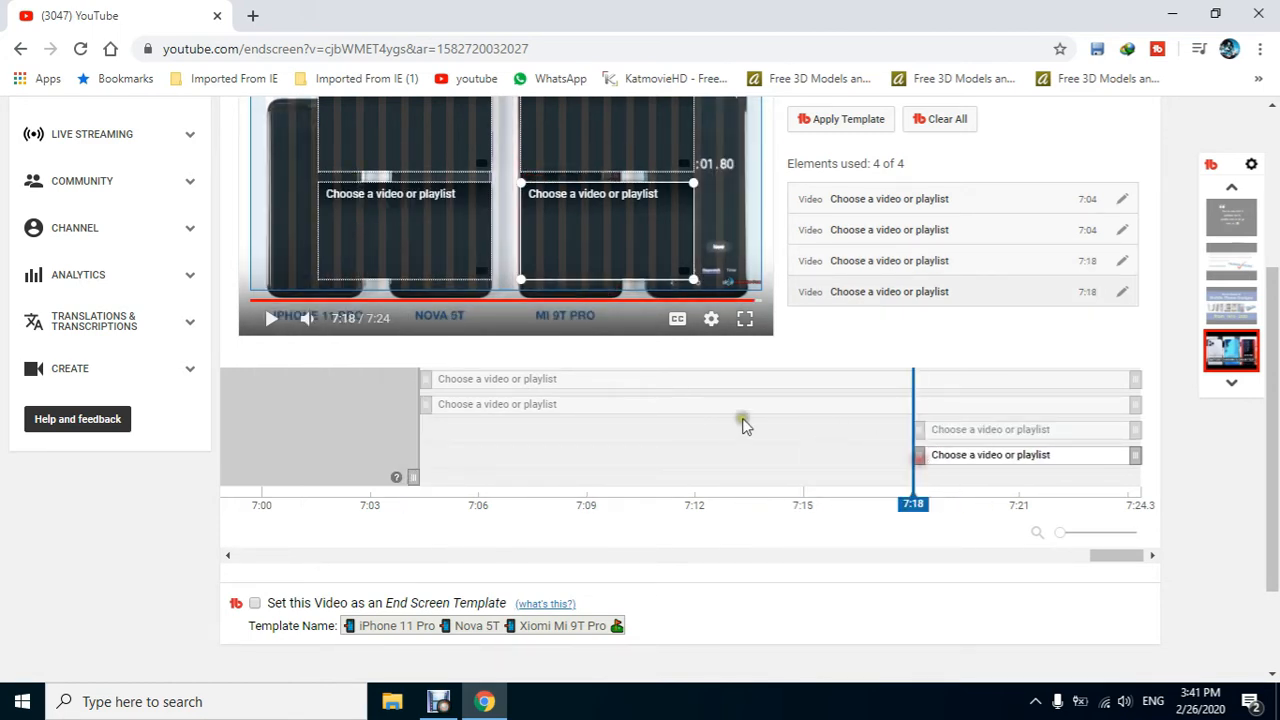
{"action": "left_click_drag", "start_coordinate": [426, 404], "coordinate": [916, 461]}
{"action": "left_click_drag", "start_coordinate": [427, 383], "coordinate": [918, 400]}
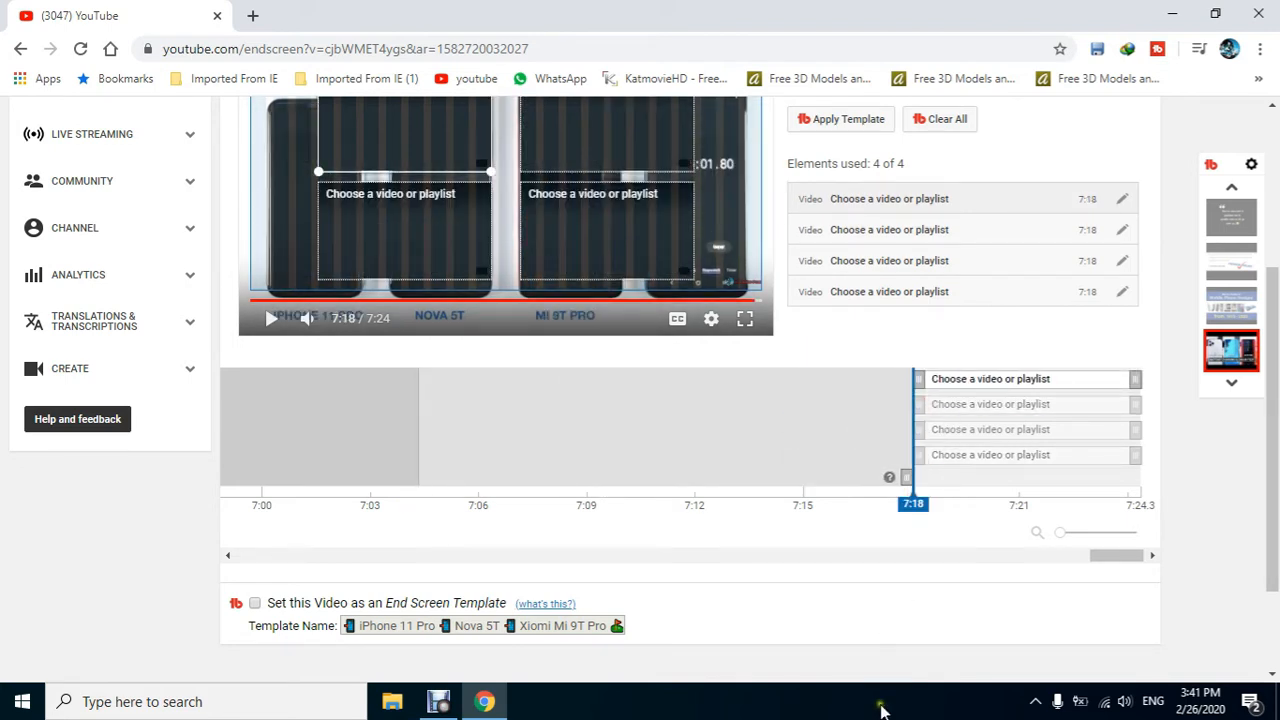
Step: Assign the uploaded "Windows 11 Release Date" video to the upper-left end screen element and save the choice
{"action": "scroll", "coordinate": [806, 437], "scroll_direction": "up", "scroll_amount": 1}
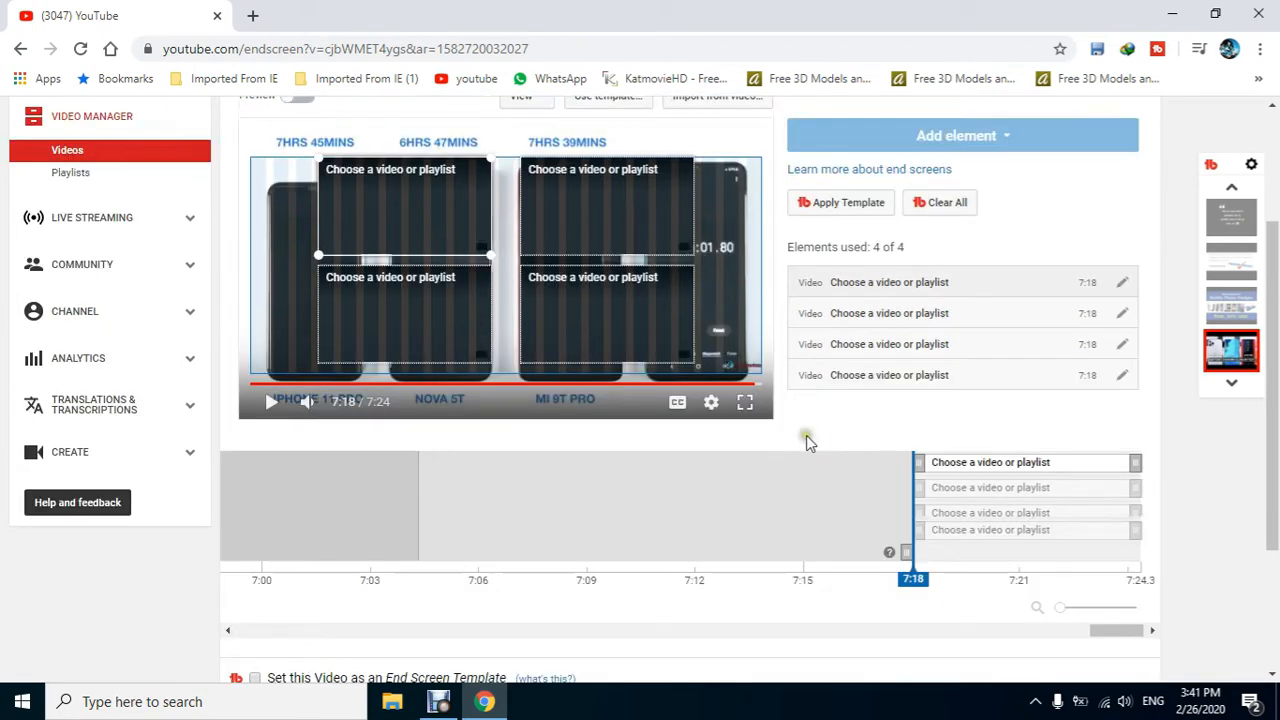
{"action": "left_click", "coordinate": [1100, 475]}
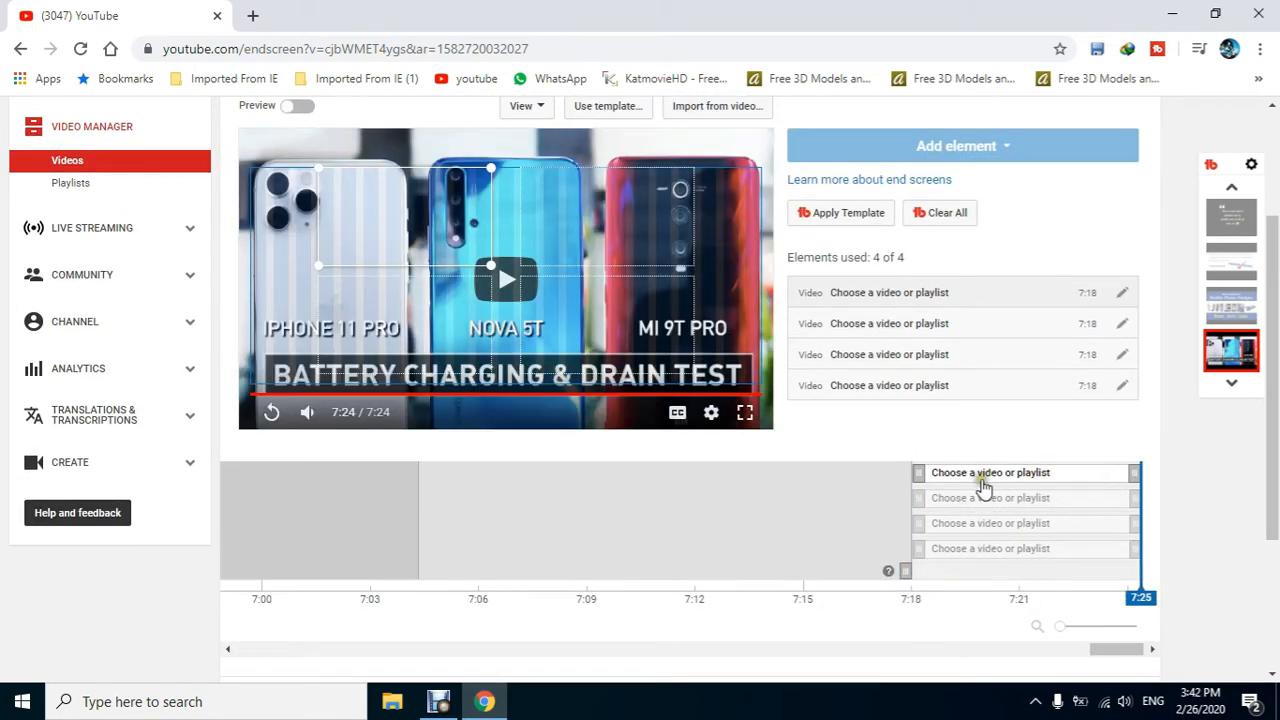
{"action": "left_click", "coordinate": [405, 233]}
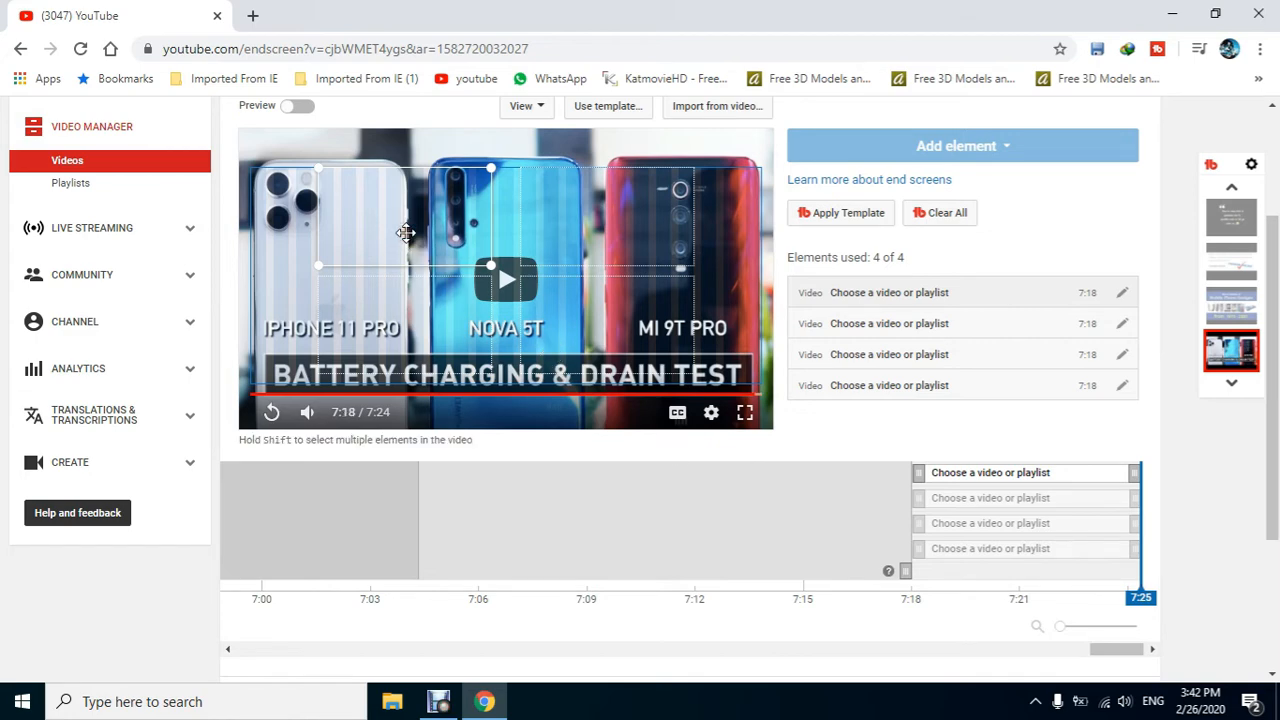
{"action": "double_click", "coordinate": [405, 233]}
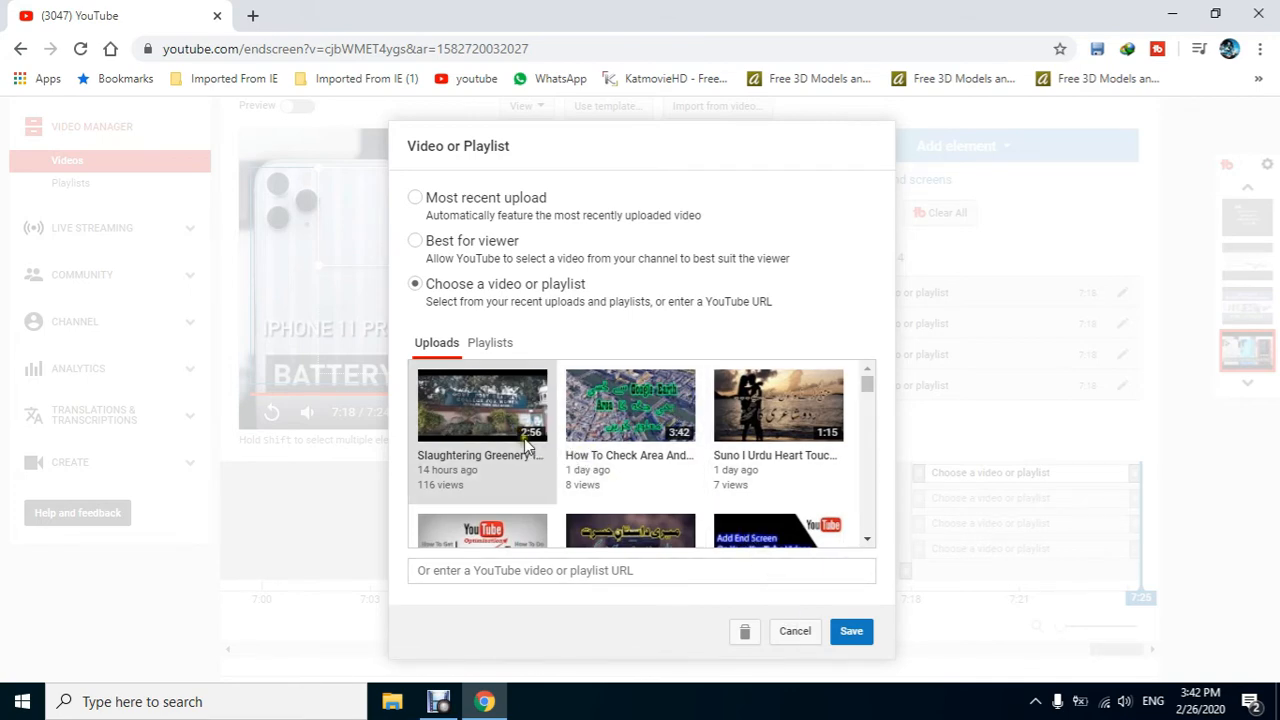
{"action": "scroll", "coordinate": [598, 430], "scroll_direction": "down", "scroll_amount": 10}
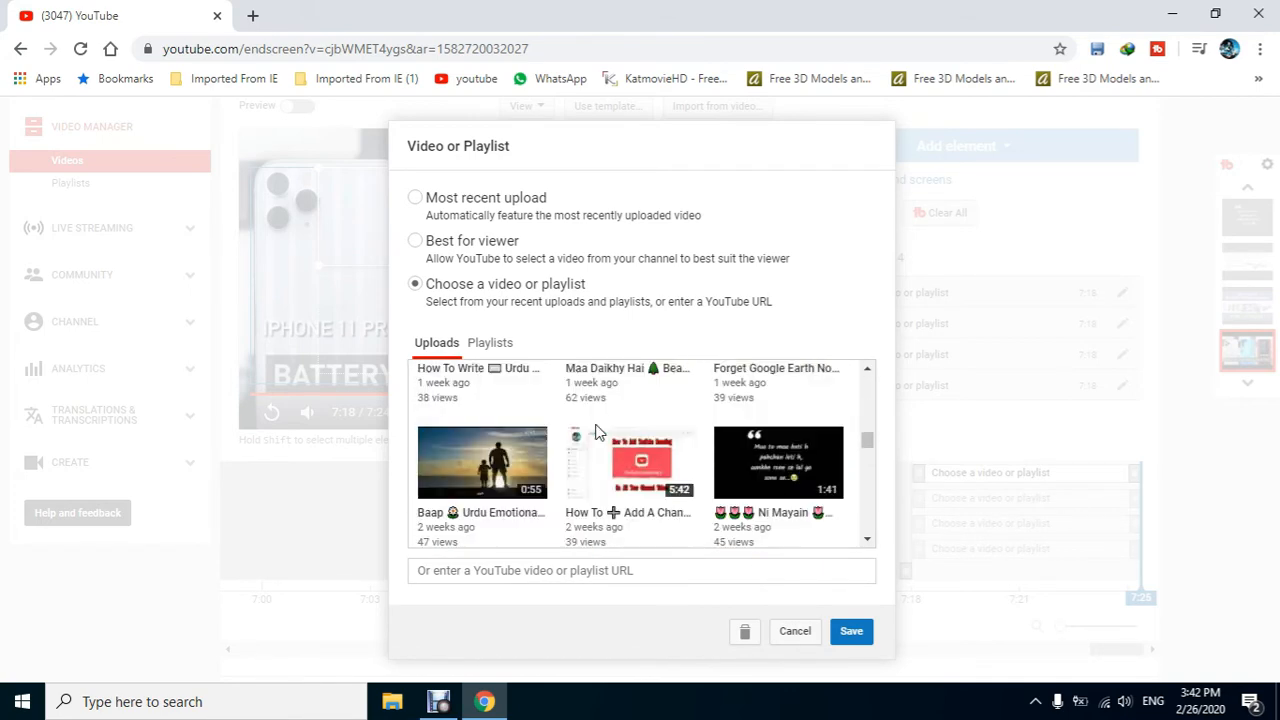
{"action": "scroll", "coordinate": [602, 447], "scroll_direction": "down", "scroll_amount": 3}
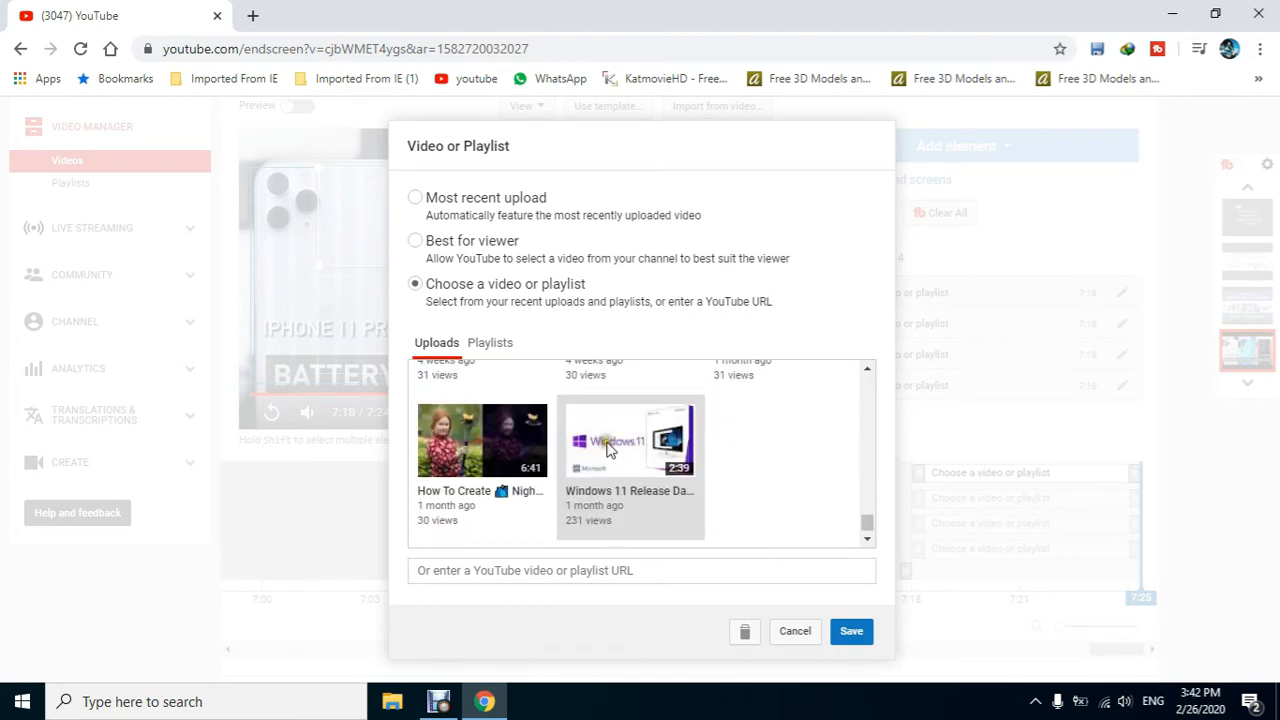
{"action": "left_click", "coordinate": [607, 448]}
{"action": "left_click", "coordinate": [850, 636]}
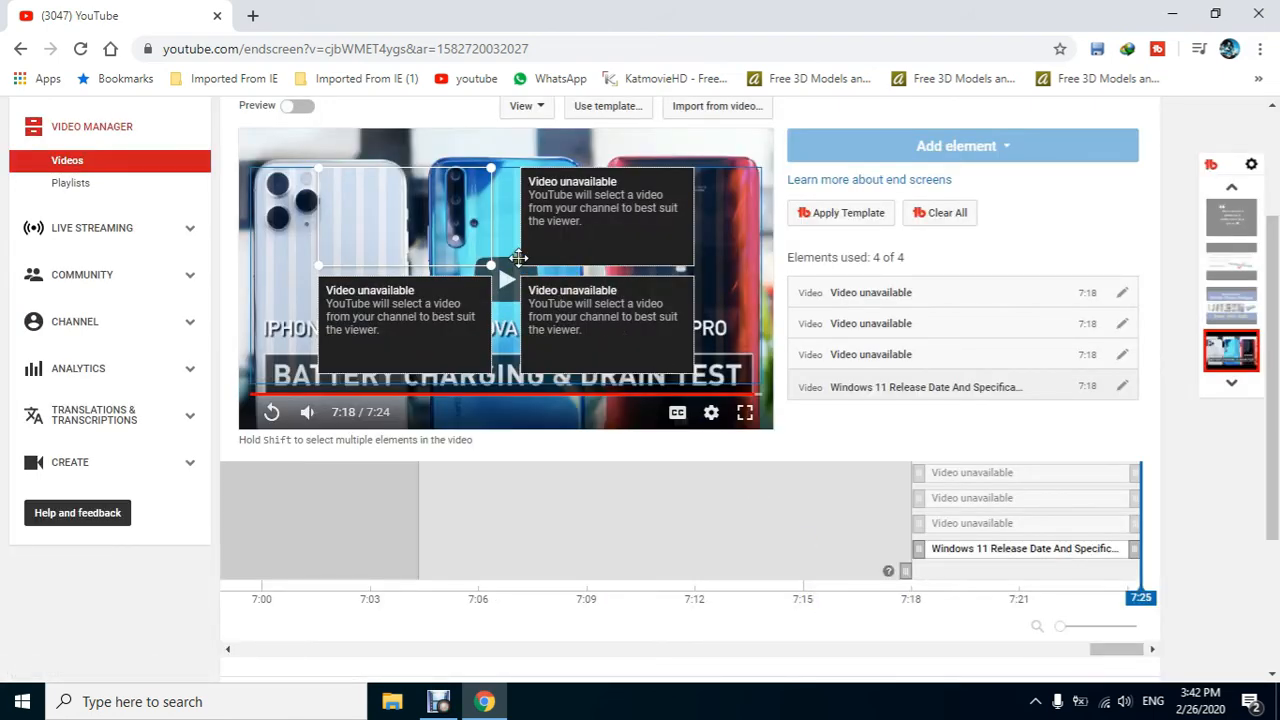
Step: Assign the "How To Check Area And Perimeter Of Any Place" upload to the upper-right end screen element and save the choice
{"action": "double_click", "coordinate": [611, 213]}
{"action": "left_click", "coordinate": [685, 455]}
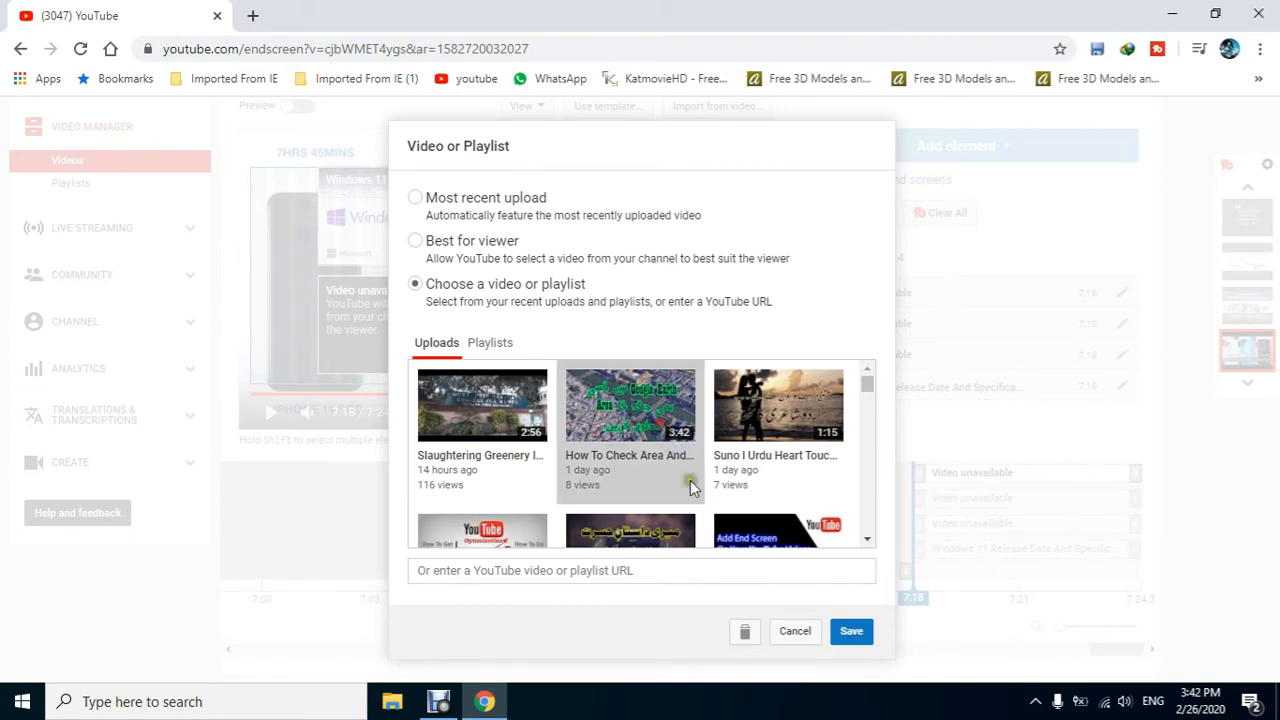
{"action": "left_click", "coordinate": [851, 631]}
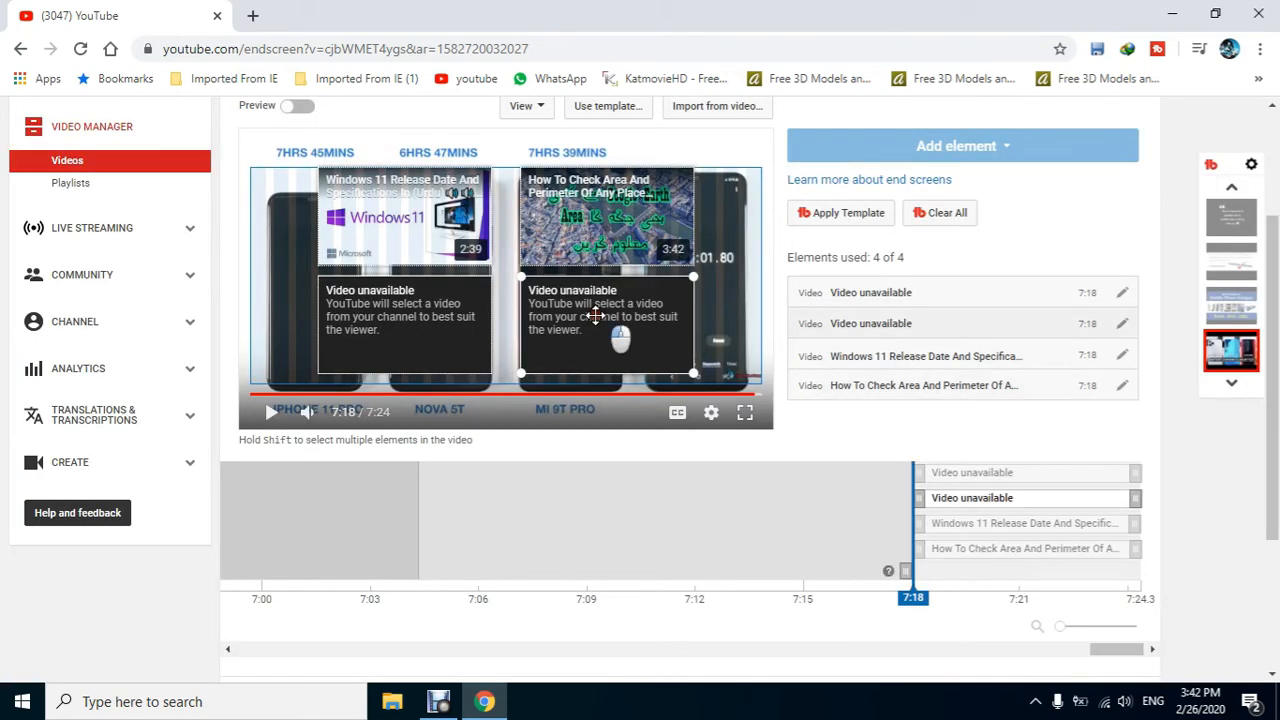
Step: Assign the uploaded "How To Create Night Effect With Flame" video to the lower-right end screen element and save the choice
{"action": "double_click", "coordinate": [595, 316]}
{"action": "scroll", "coordinate": [617, 428], "scroll_direction": "down", "scroll_amount": 6}
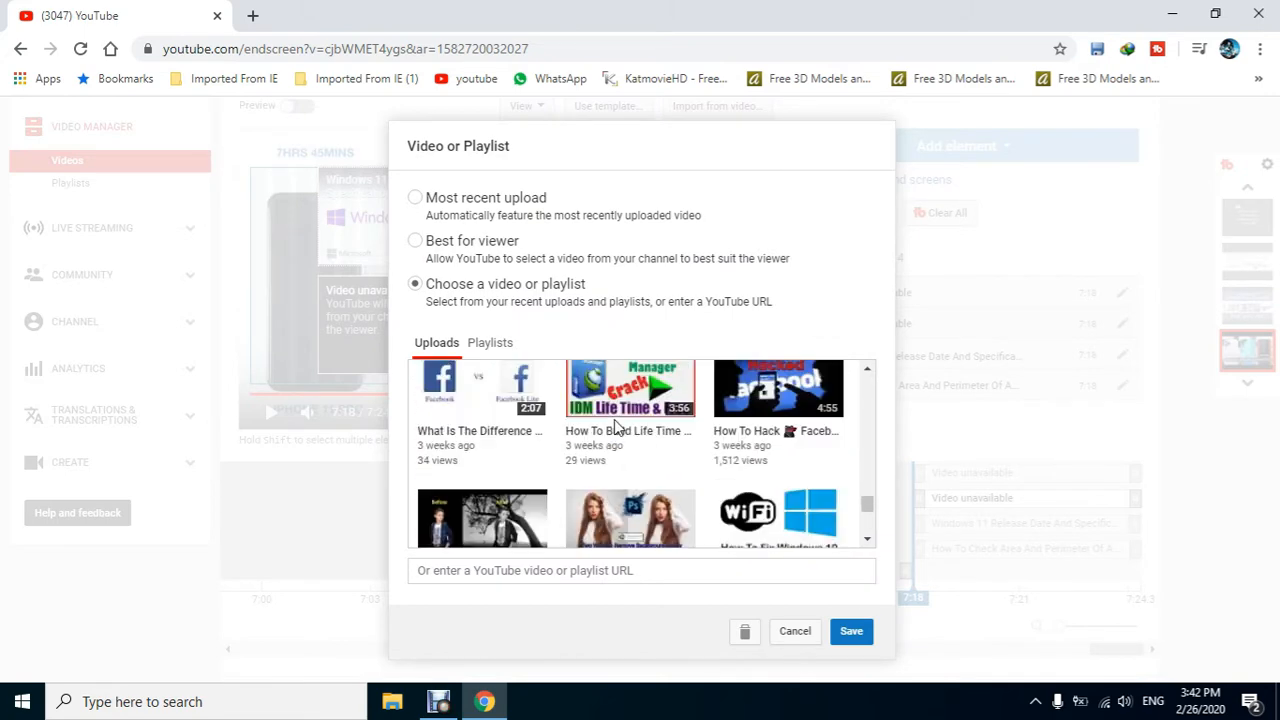
{"action": "scroll", "coordinate": [613, 420], "scroll_direction": "down", "scroll_amount": 3}
{"action": "left_click", "coordinate": [485, 439]}
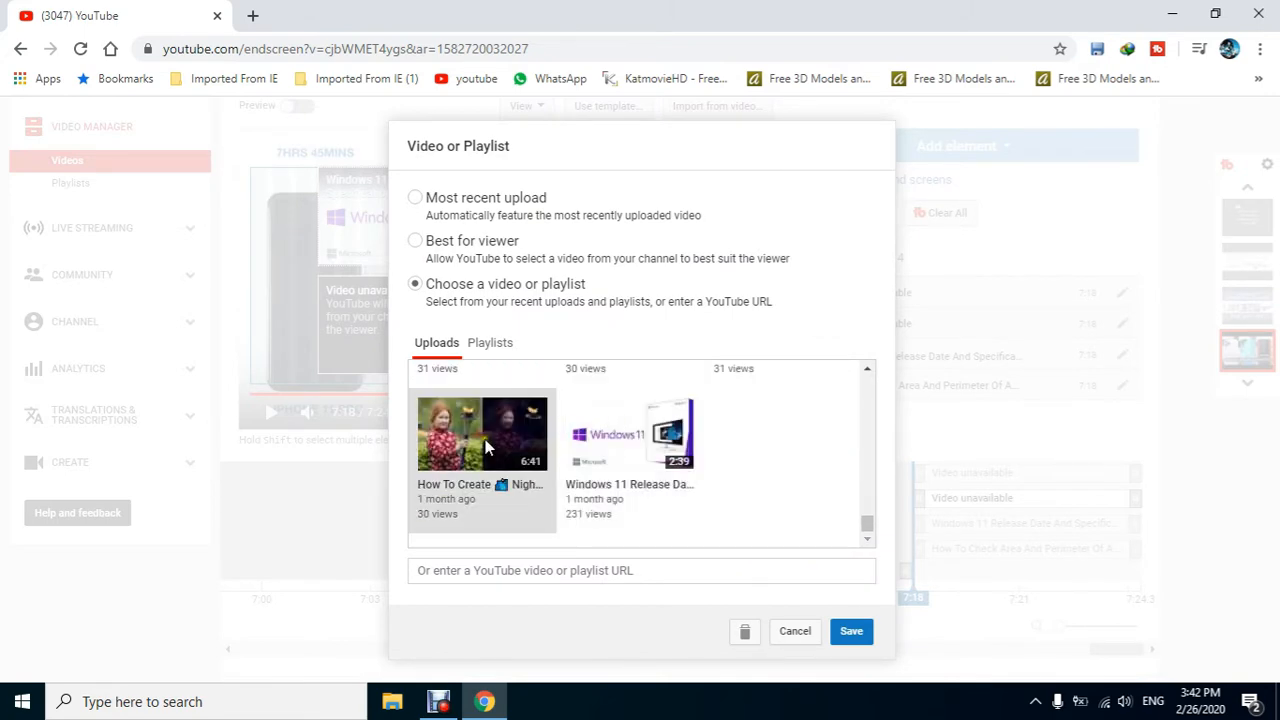
{"action": "left_click", "coordinate": [856, 632]}
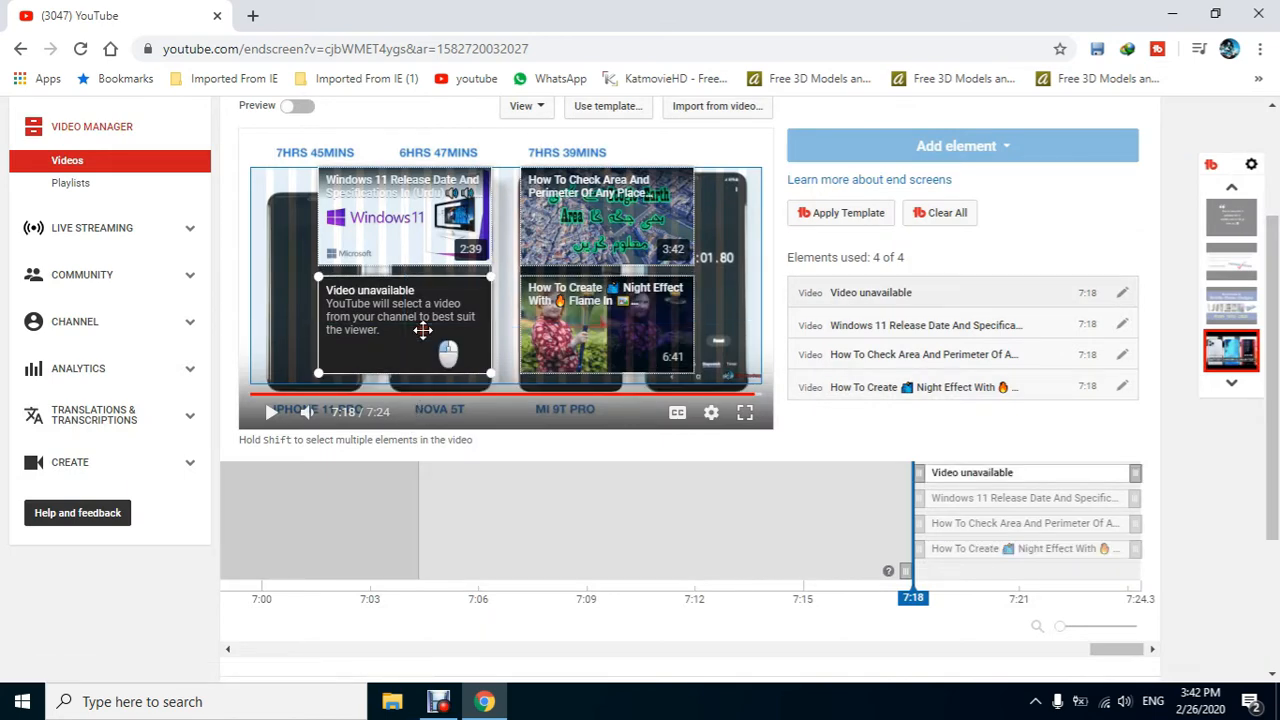
Step: Assign the "How To Install Team-viewer In Your Mobile Phone" upload to the lower-left end screen element and save the choice
{"action": "double_click", "coordinate": [423, 334]}
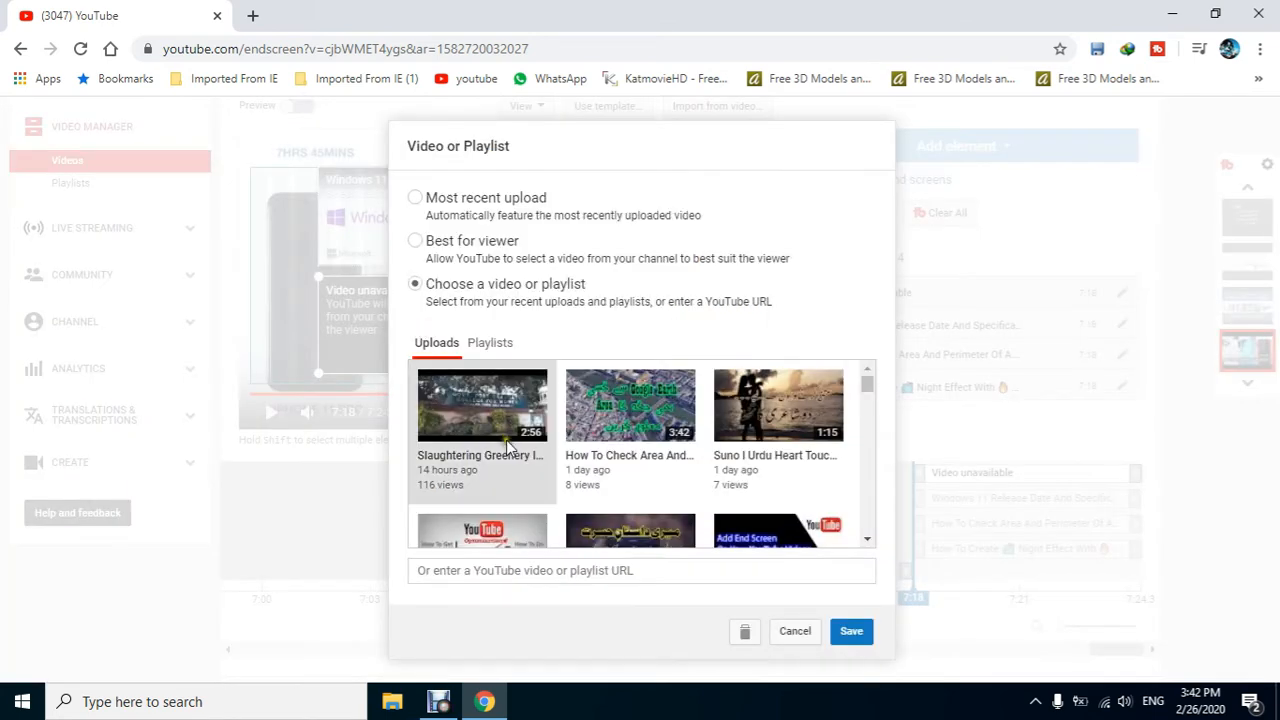
{"action": "scroll", "coordinate": [507, 450], "scroll_direction": "down", "scroll_amount": 5}
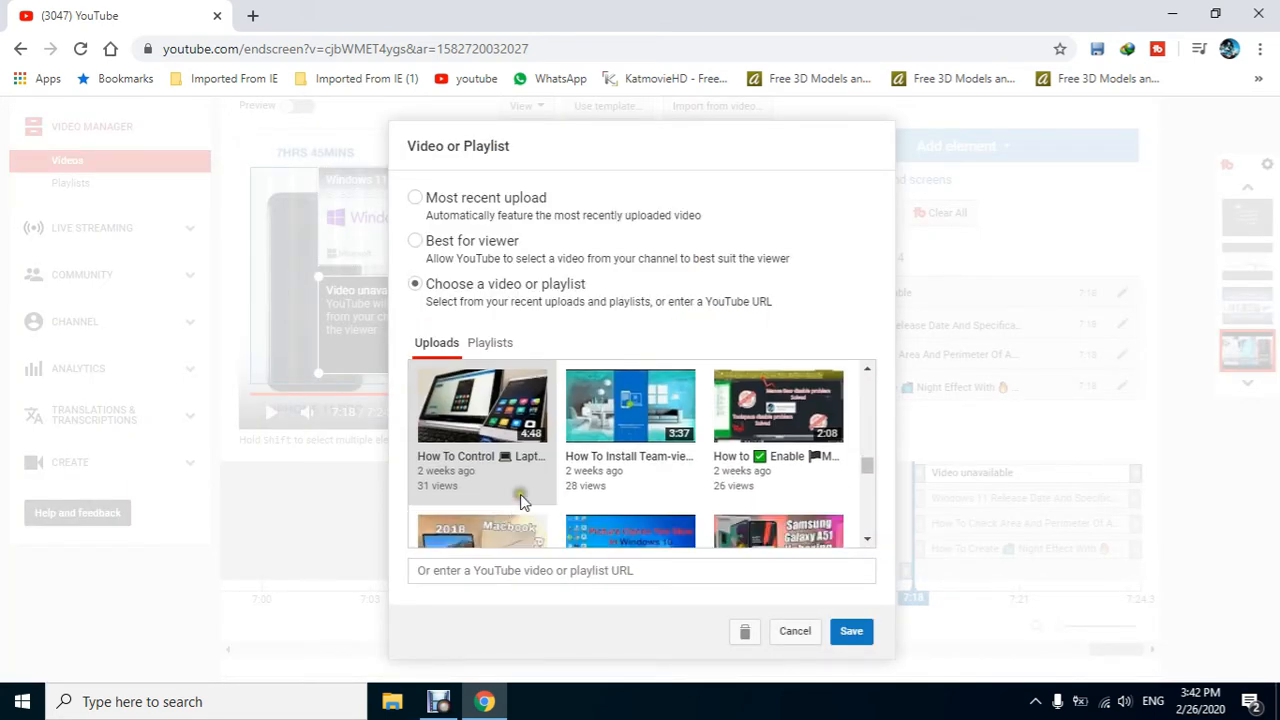
{"action": "left_click", "coordinate": [588, 455]}
{"action": "left_click", "coordinate": [852, 633]}
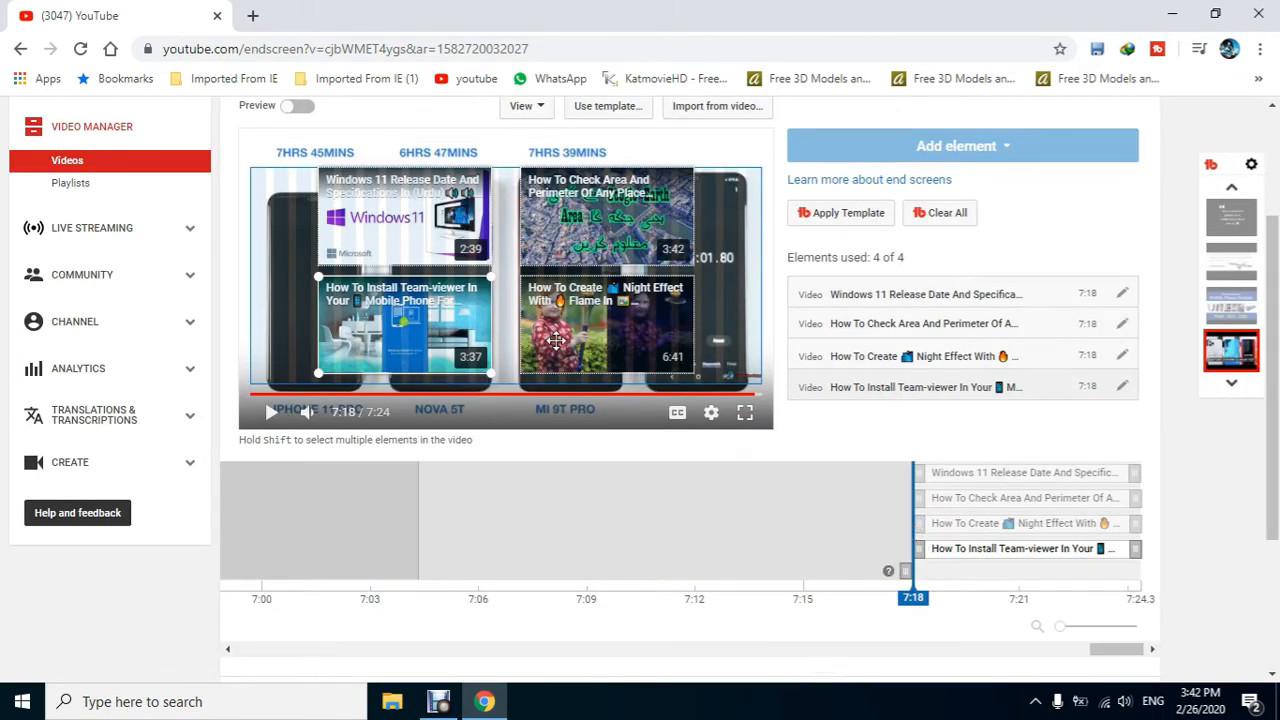
Step: Save the end screen changes, staying on the page if asked about leaving with unsaved edits
{"action": "scroll", "coordinate": [556, 340], "scroll_direction": "up", "scroll_amount": 1}
{"action": "scroll", "coordinate": [846, 540], "scroll_direction": "down", "scroll_amount": 1}
{"action": "left_click_drag", "start_coordinate": [1093, 632], "coordinate": [1059, 640]}
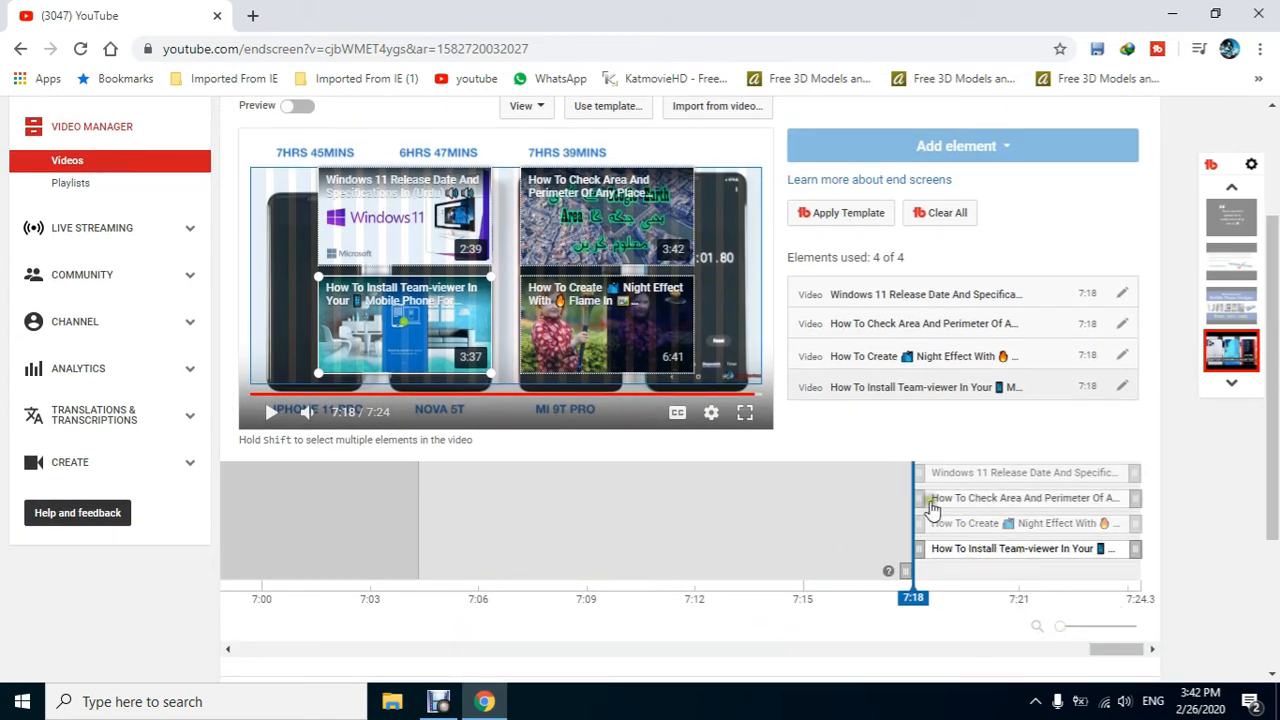
{"action": "scroll", "coordinate": [929, 508], "scroll_direction": "up", "scroll_amount": 2}
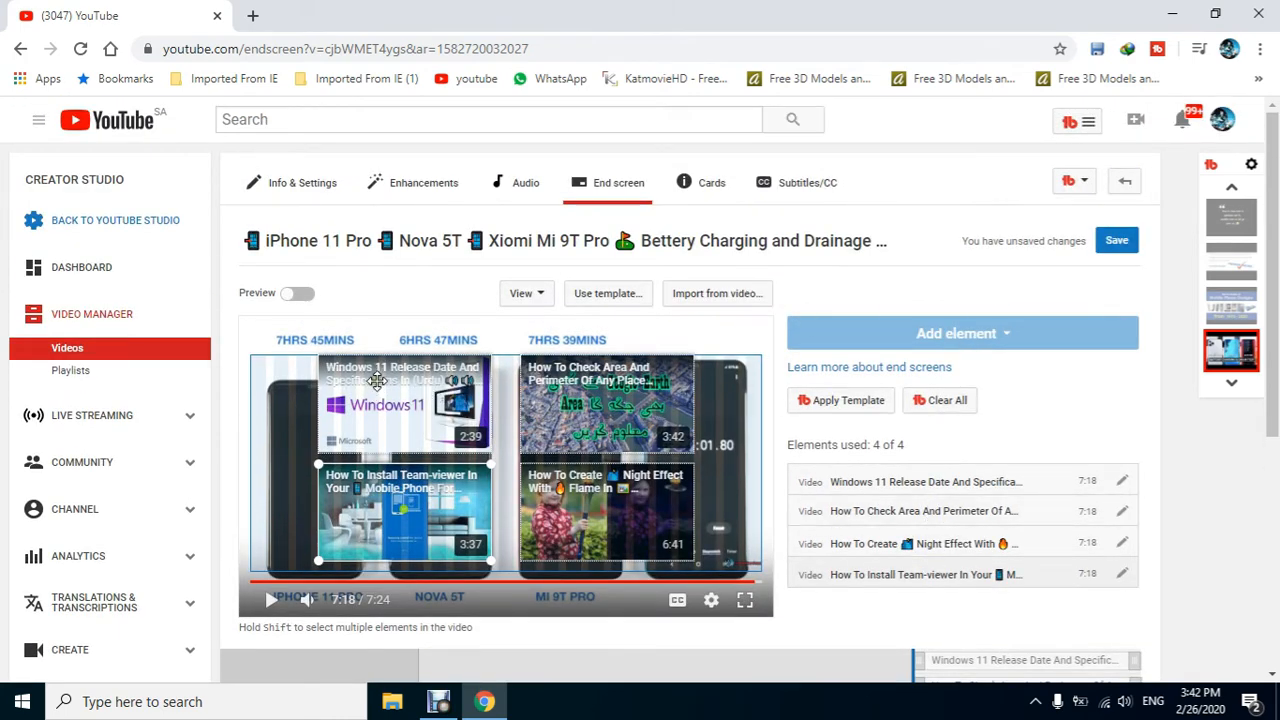
{"action": "left_click", "coordinate": [708, 195]}
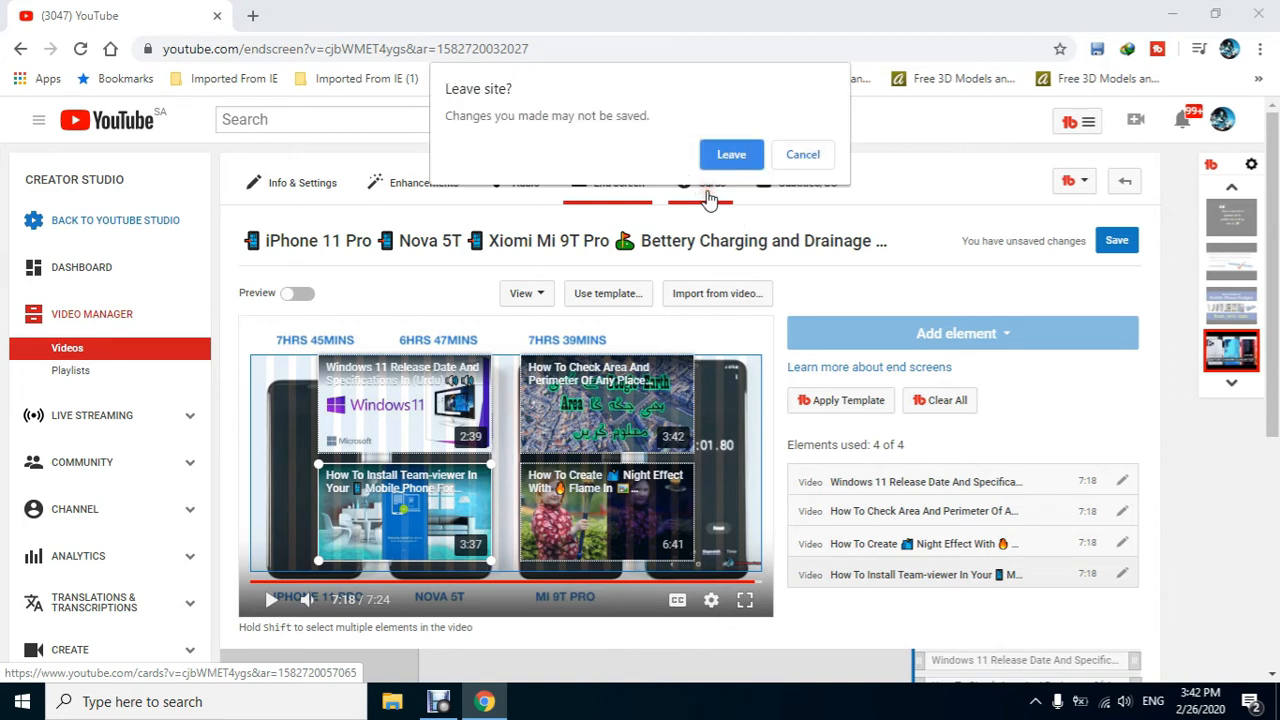
{"action": "left_click", "coordinate": [805, 160]}
{"action": "left_click", "coordinate": [1117, 242]}
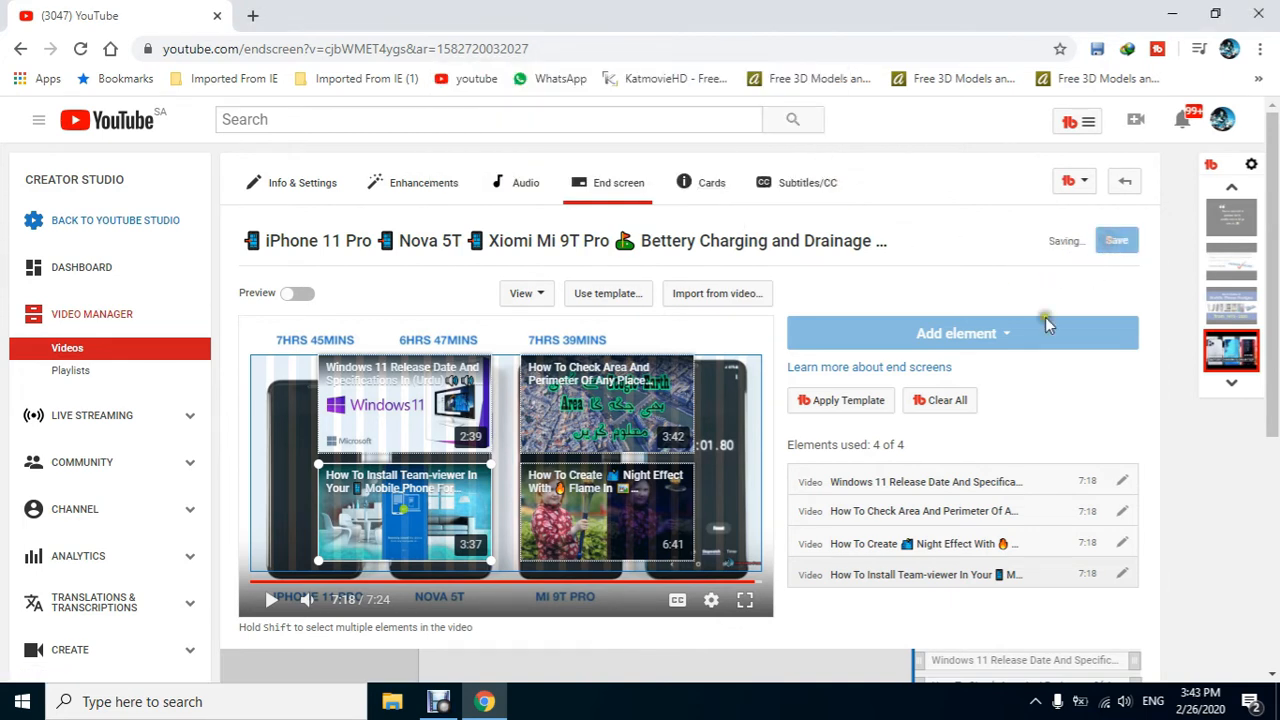
{"action": "scroll", "coordinate": [825, 370], "scroll_direction": "down", "scroll_amount": 3}
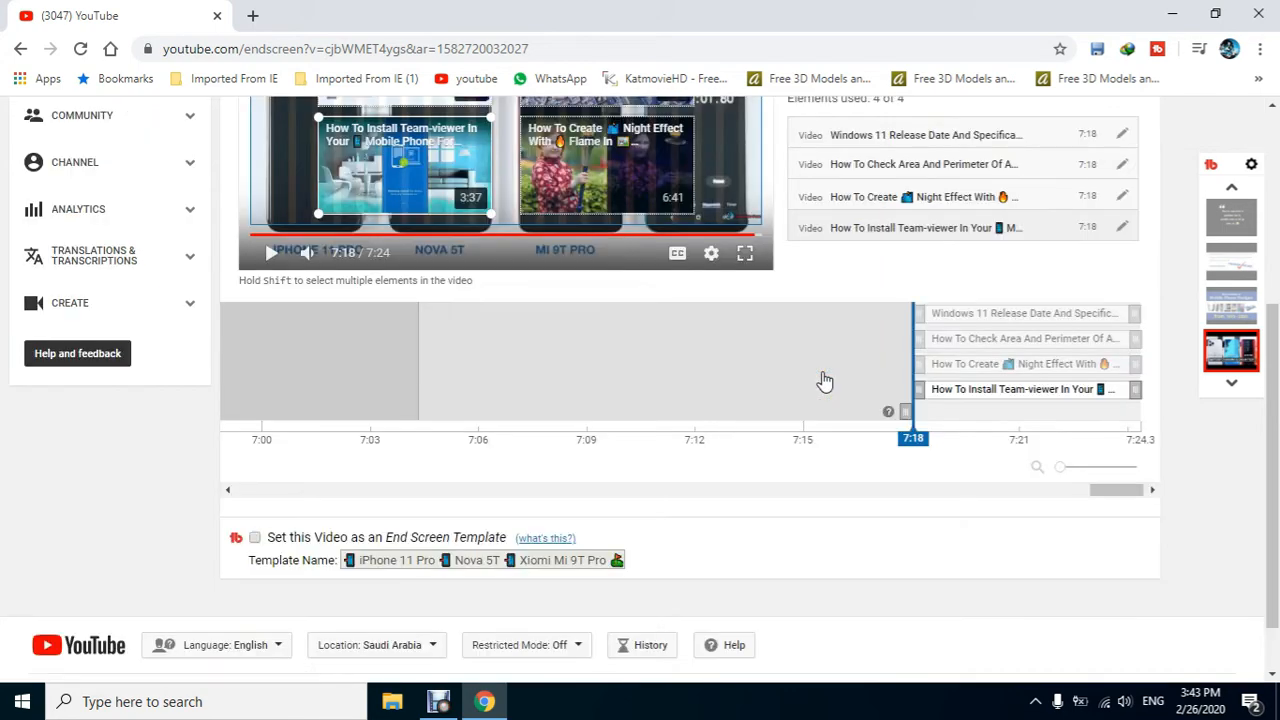
{"action": "scroll", "coordinate": [825, 380], "scroll_direction": "up", "scroll_amount": 4}
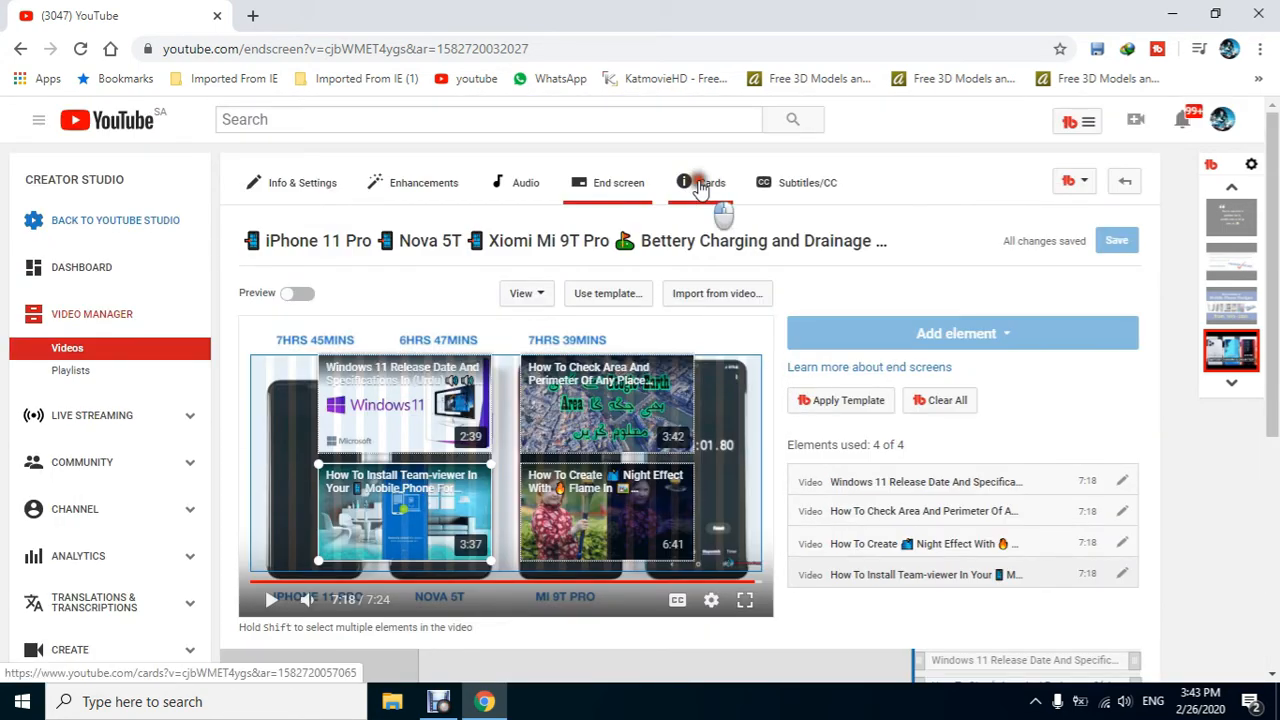
Step: Open the video's Cards editor and pause playback at 0:27 on the timeline
{"action": "left_click", "coordinate": [701, 188]}
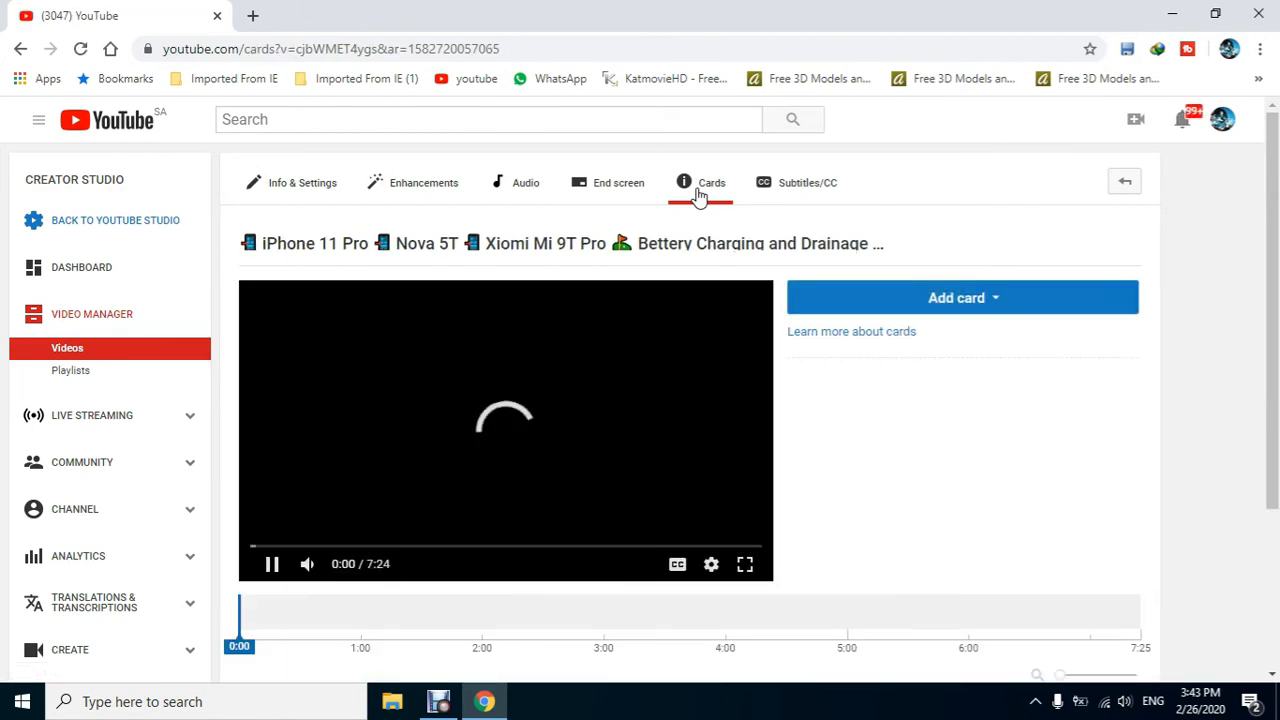
{"action": "scroll", "coordinate": [381, 556], "scroll_direction": "down", "scroll_amount": 1}
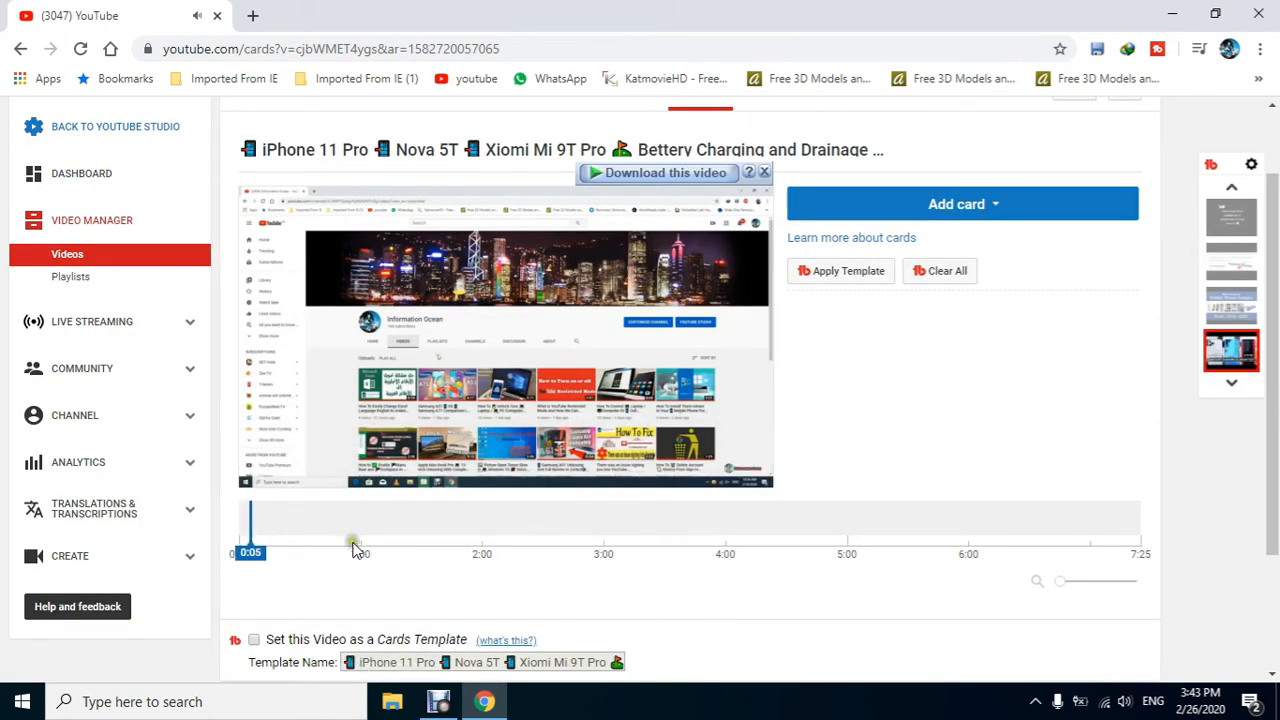
{"action": "left_click", "coordinate": [613, 545]}
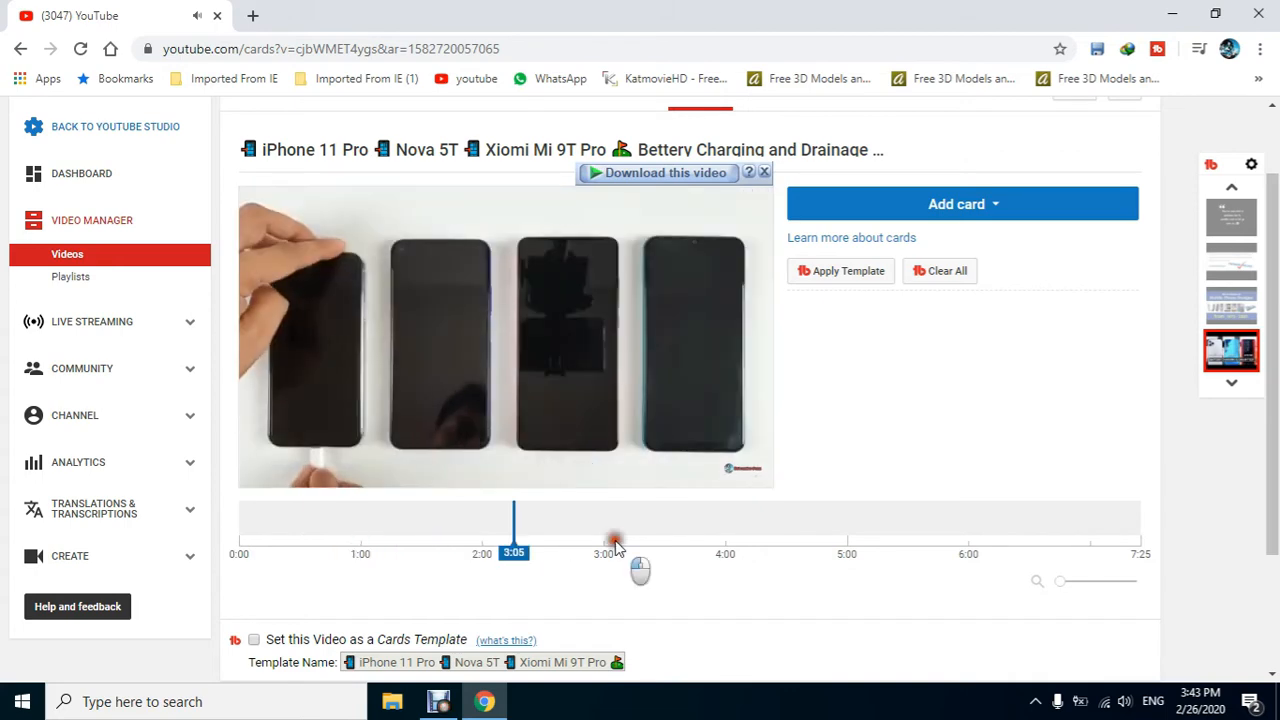
{"action": "left_click", "coordinate": [295, 553]}
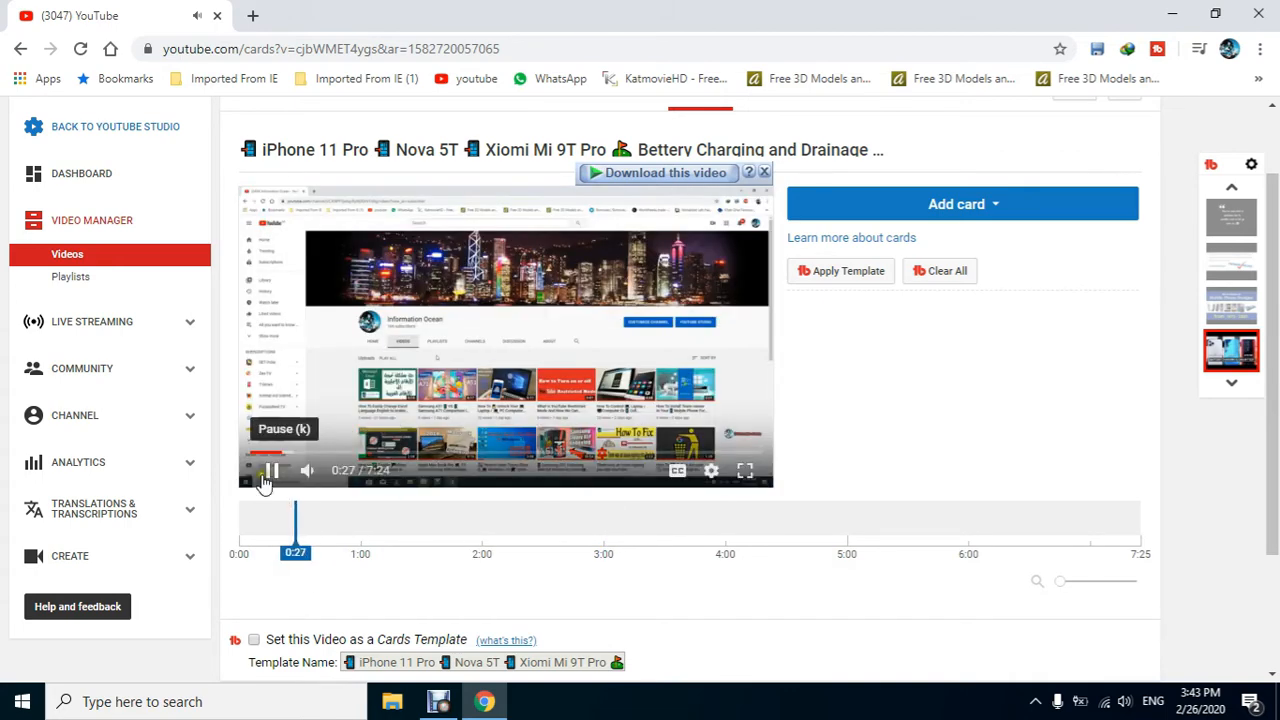
{"action": "left_click", "coordinate": [266, 478]}
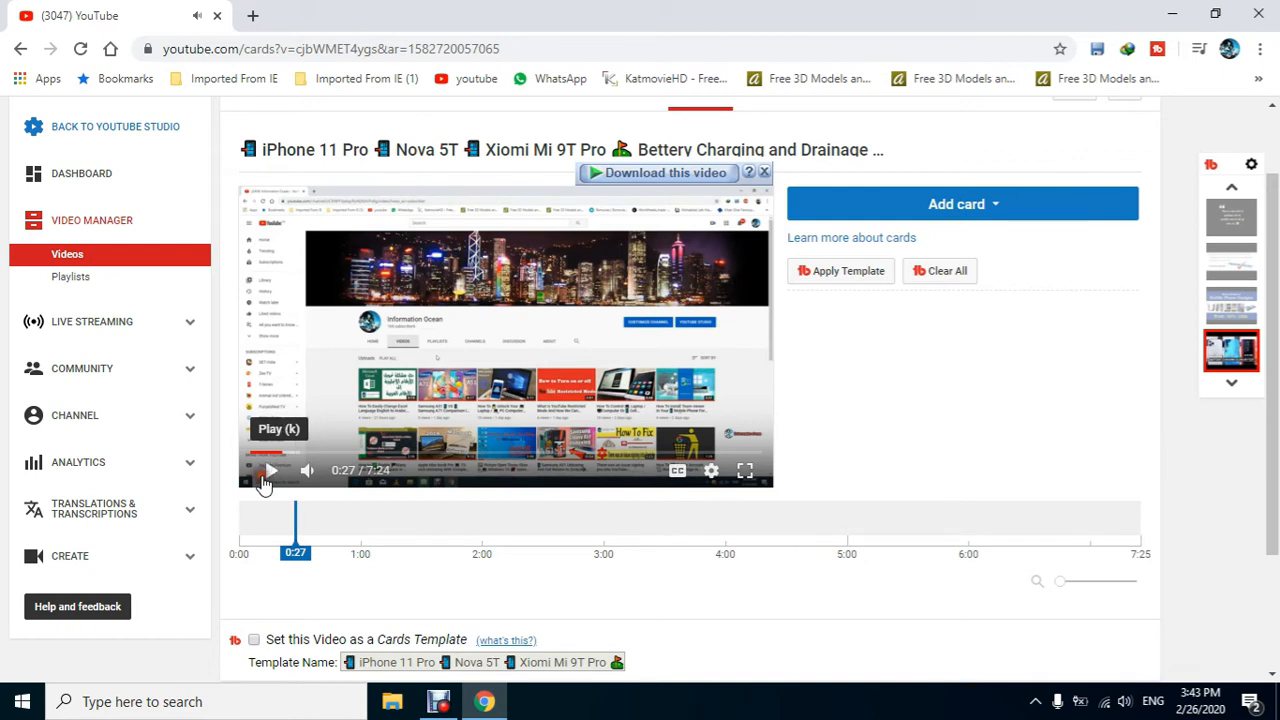
Step: Create a video card at 0:27 that links to the "Slaughtering Greenery In PM's Leadersh..." upload
{"action": "left_click", "coordinate": [1023, 204]}
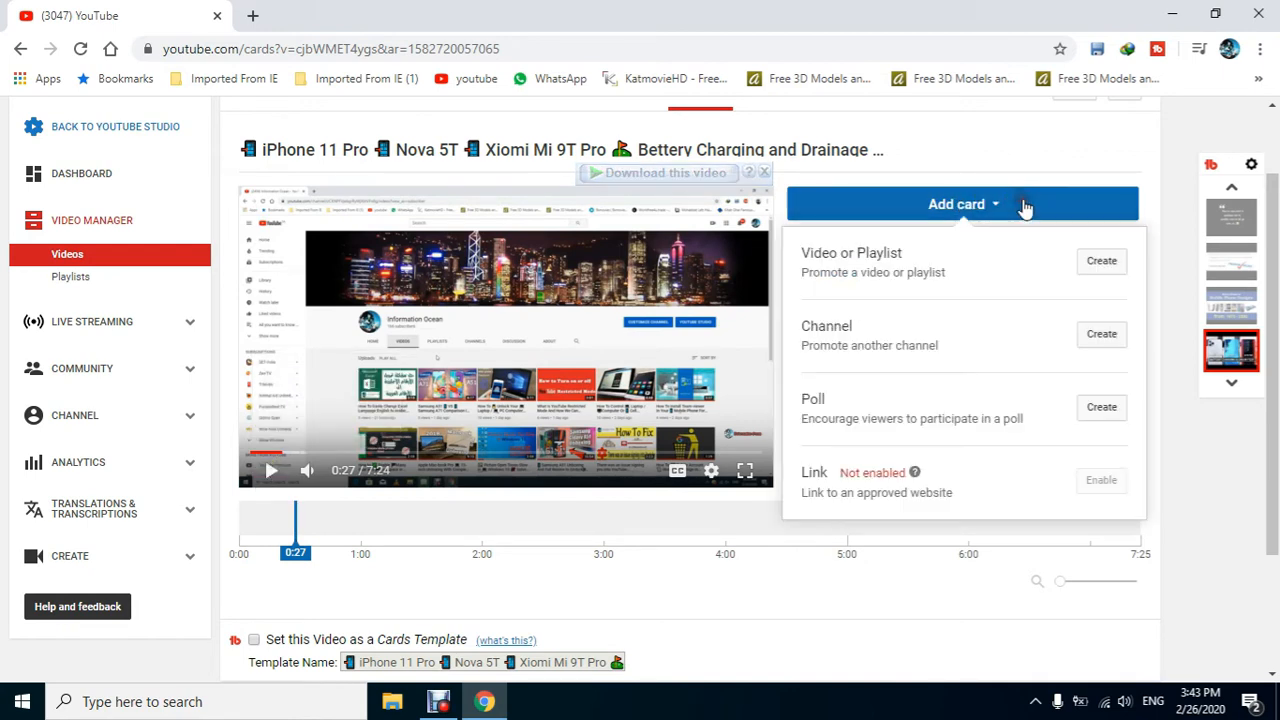
{"action": "left_click", "coordinate": [1104, 263]}
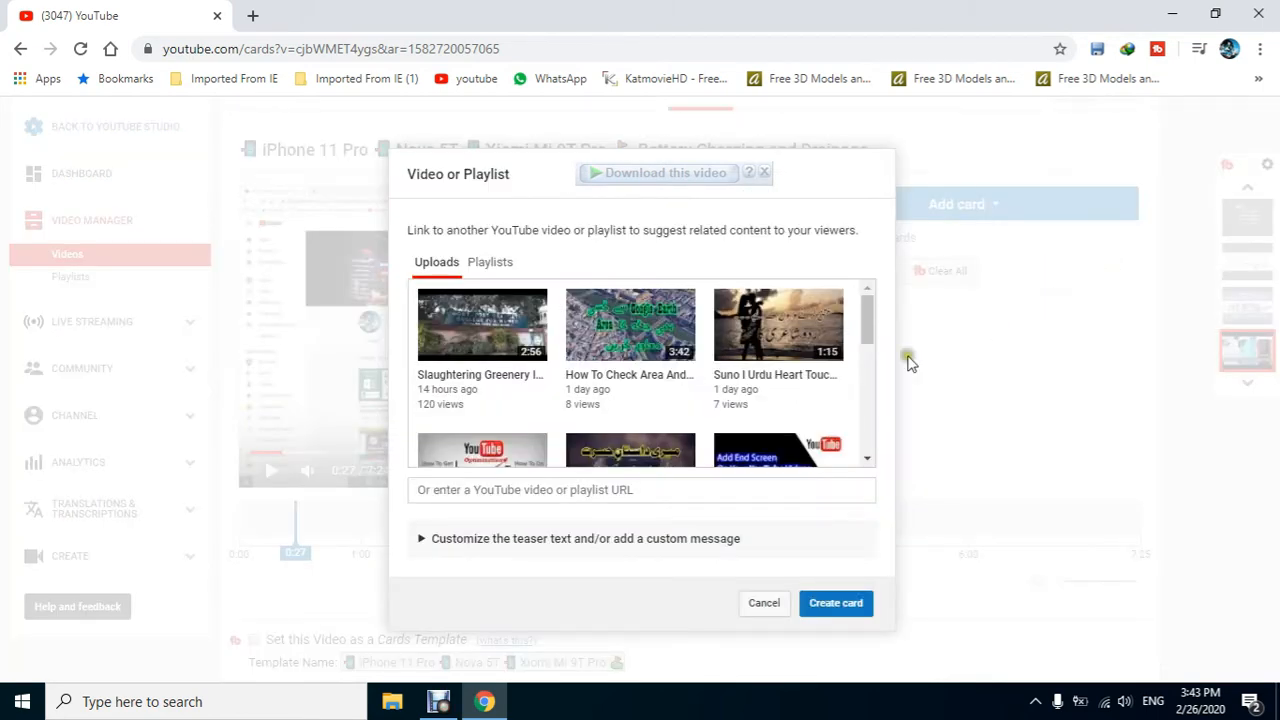
{"action": "left_click", "coordinate": [478, 342]}
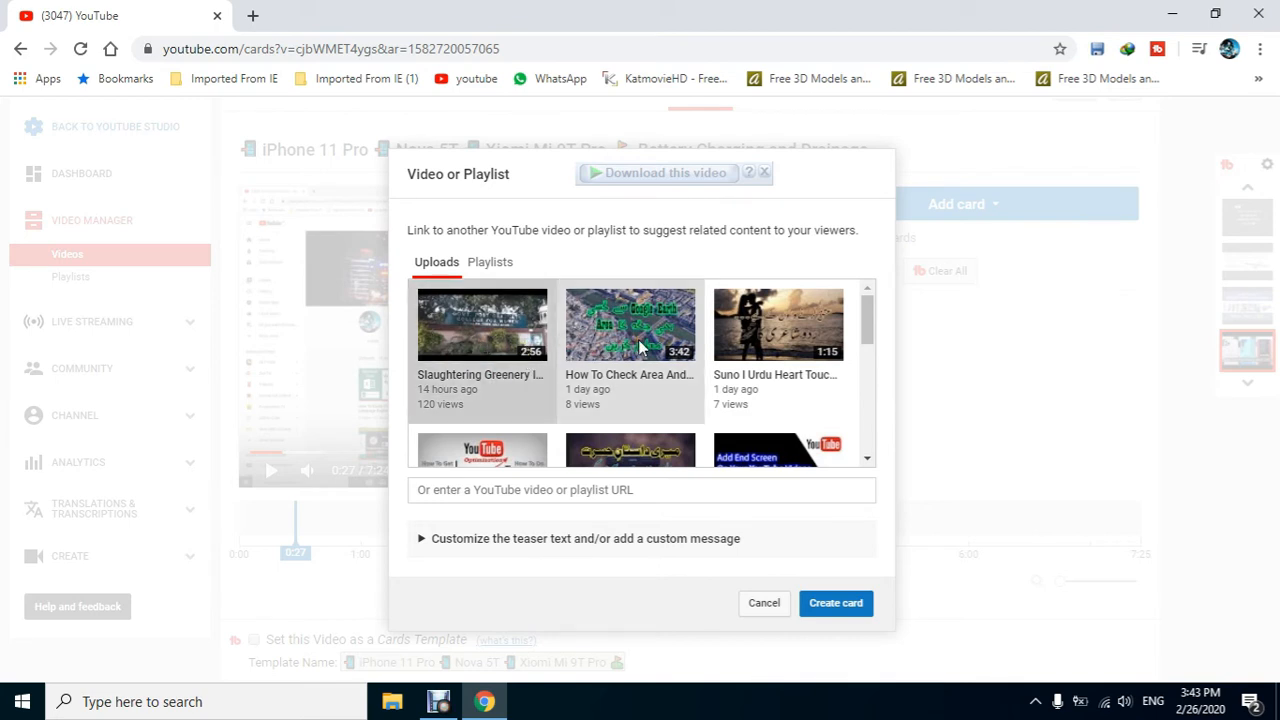
{"action": "left_click", "coordinate": [856, 606]}
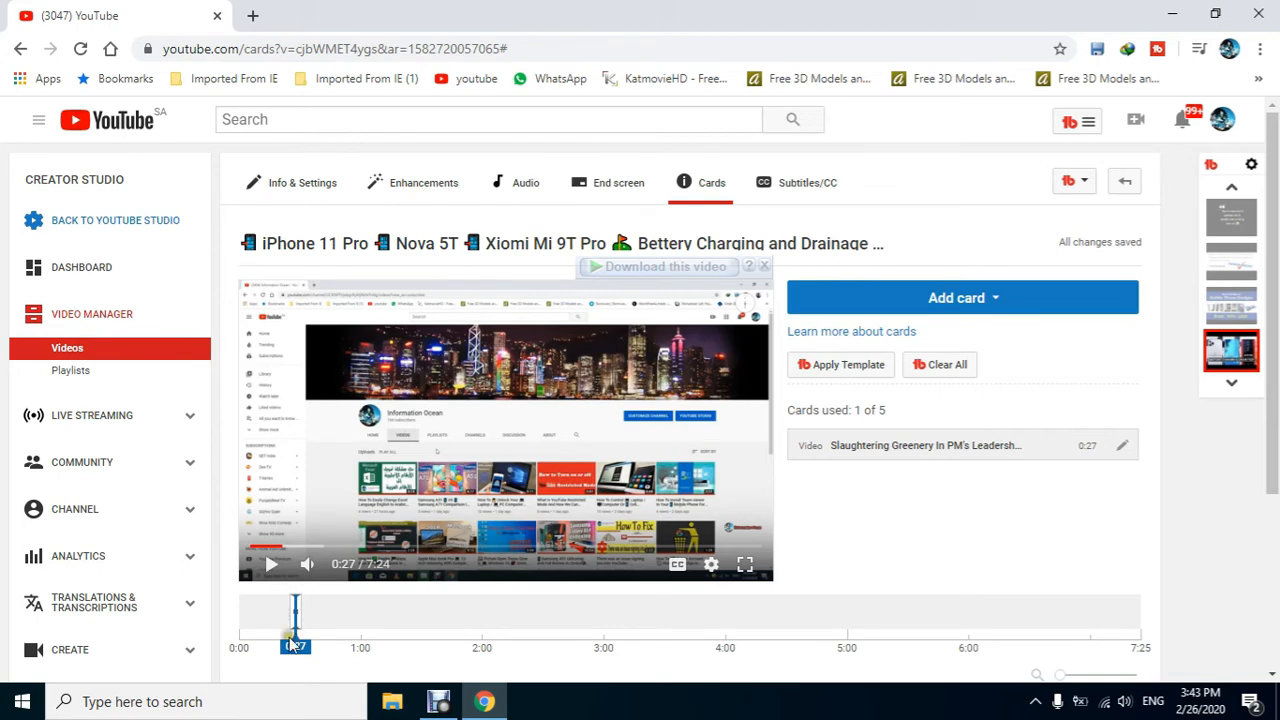
Step: Add a video card at 1:50 promoting the uploaded "Raat I Punjabi Poetry I Lovers Sad Poetr..." video
{"action": "left_click", "coordinate": [464, 625]}
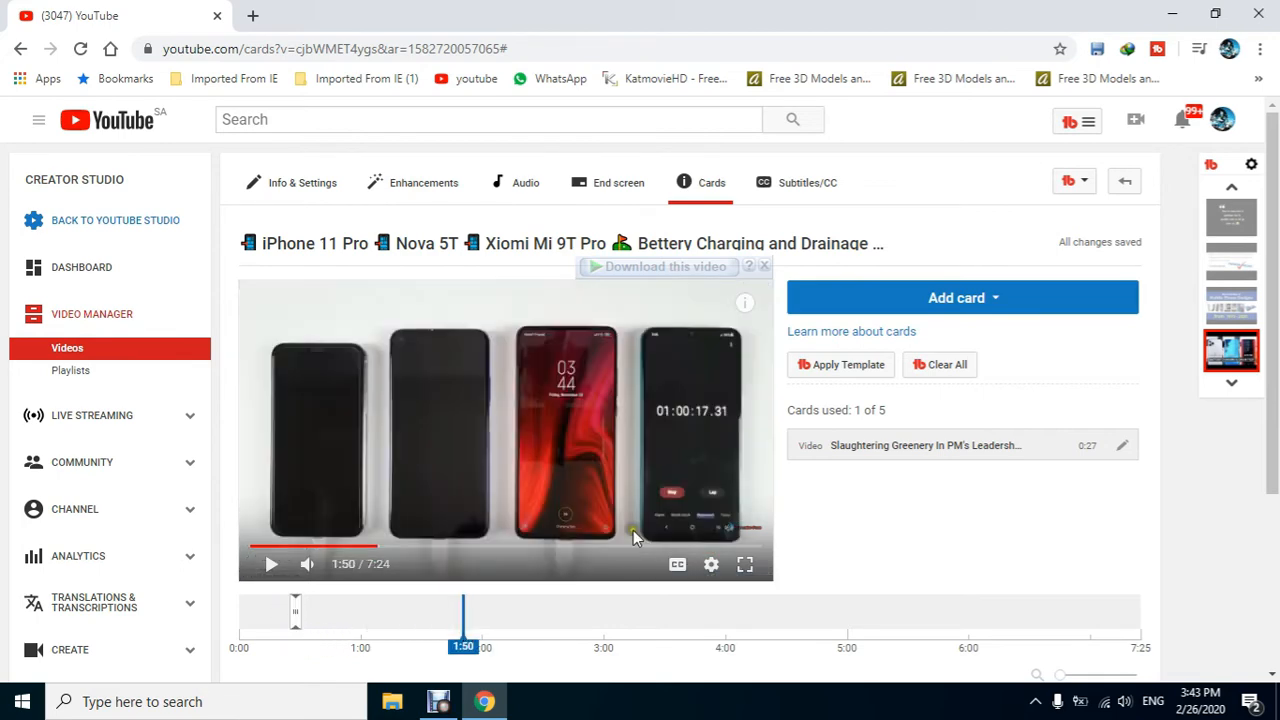
{"action": "left_click", "coordinate": [900, 310]}
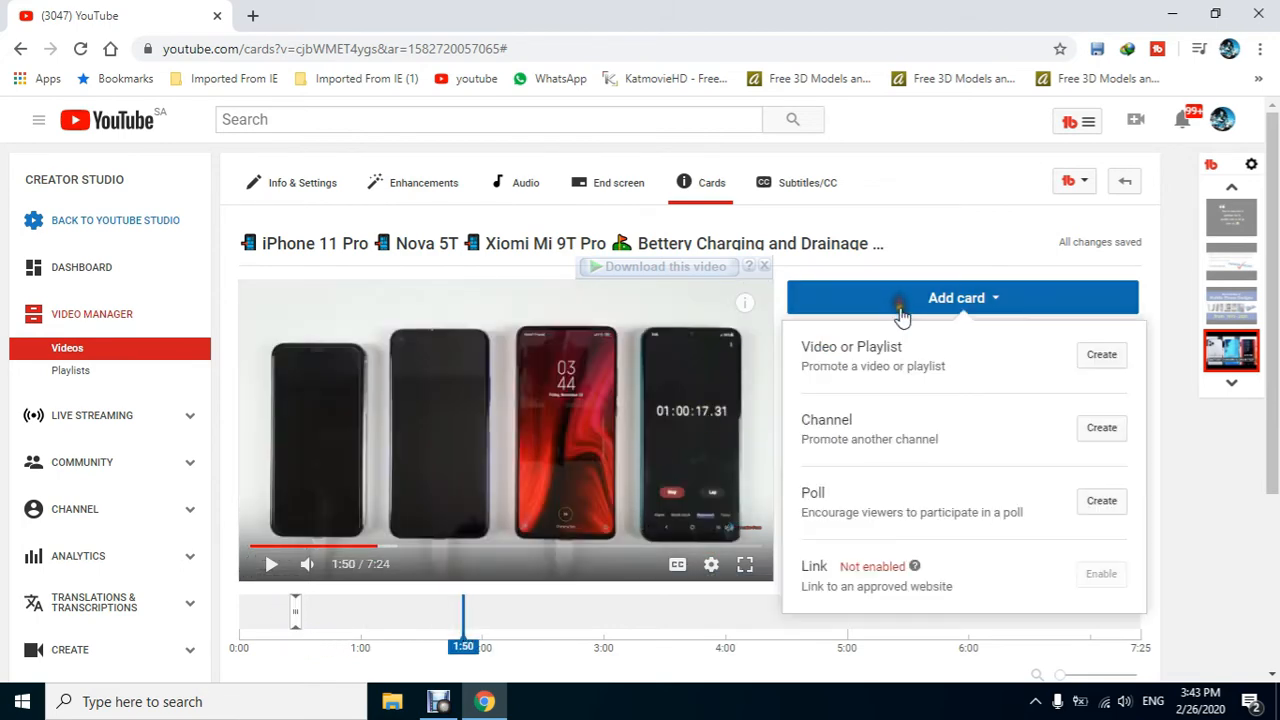
{"action": "left_click", "coordinate": [1110, 356]}
{"action": "scroll", "coordinate": [745, 355], "scroll_direction": "down", "scroll_amount": 3}
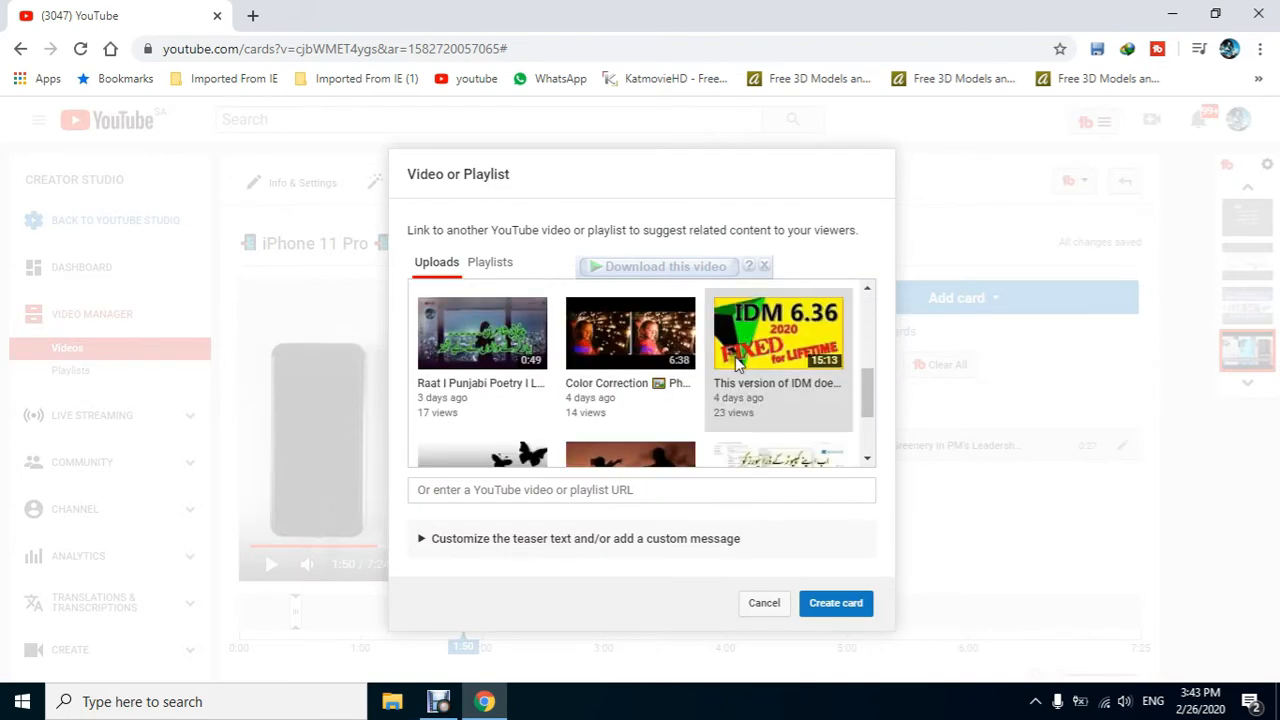
{"action": "left_click", "coordinate": [470, 345]}
{"action": "left_click", "coordinate": [833, 606]}
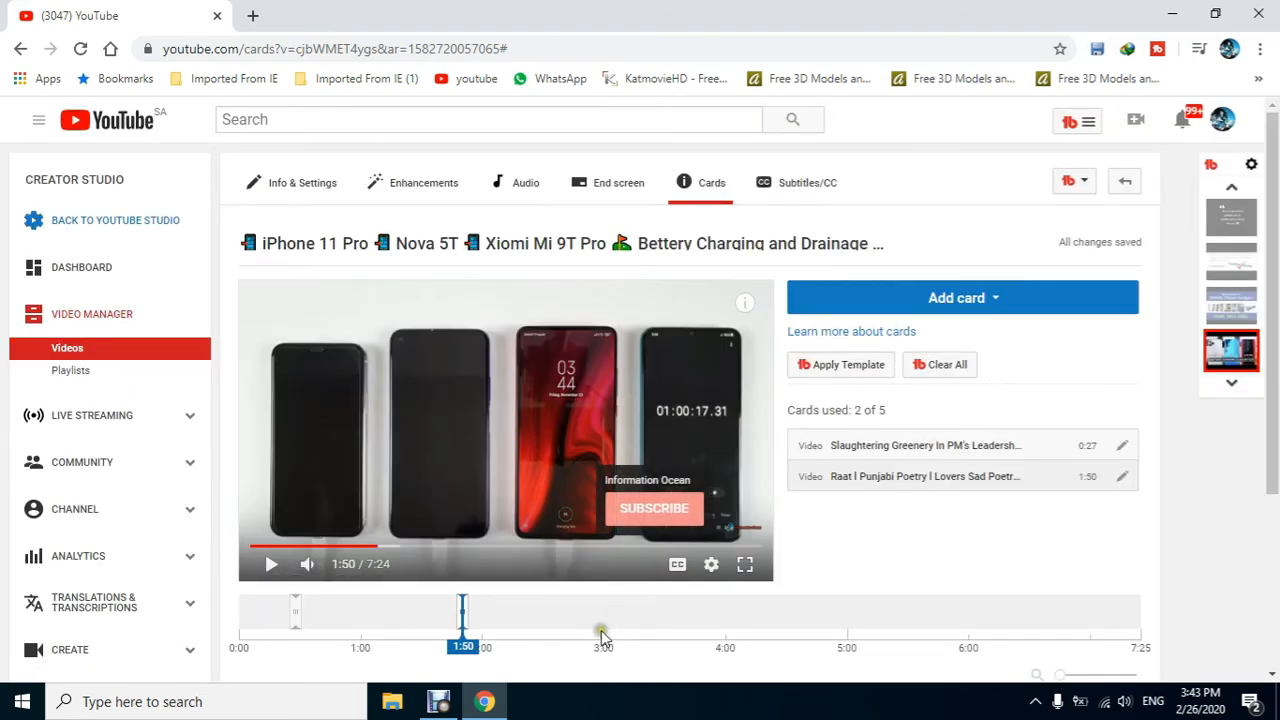
Step: Add a video card at 2:58 promoting the "This version of IDM does not support thi..." upload
{"action": "left_click", "coordinate": [917, 308]}
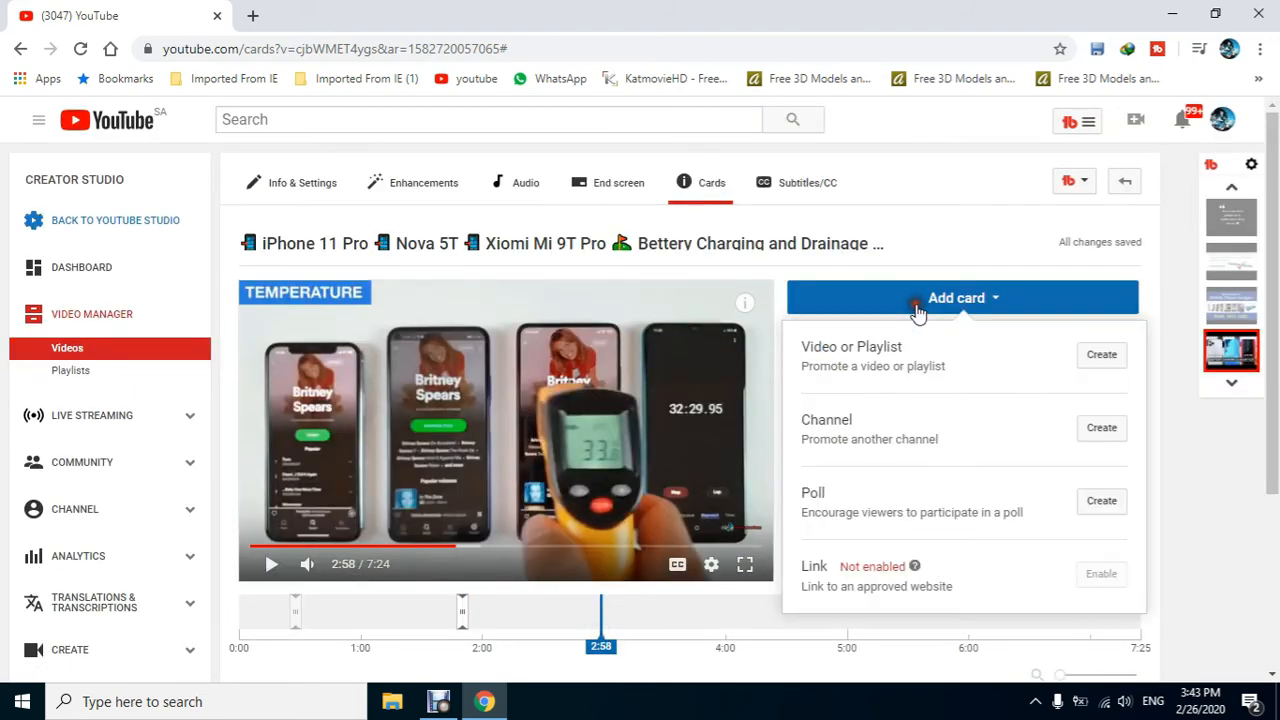
{"action": "left_click", "coordinate": [1100, 355]}
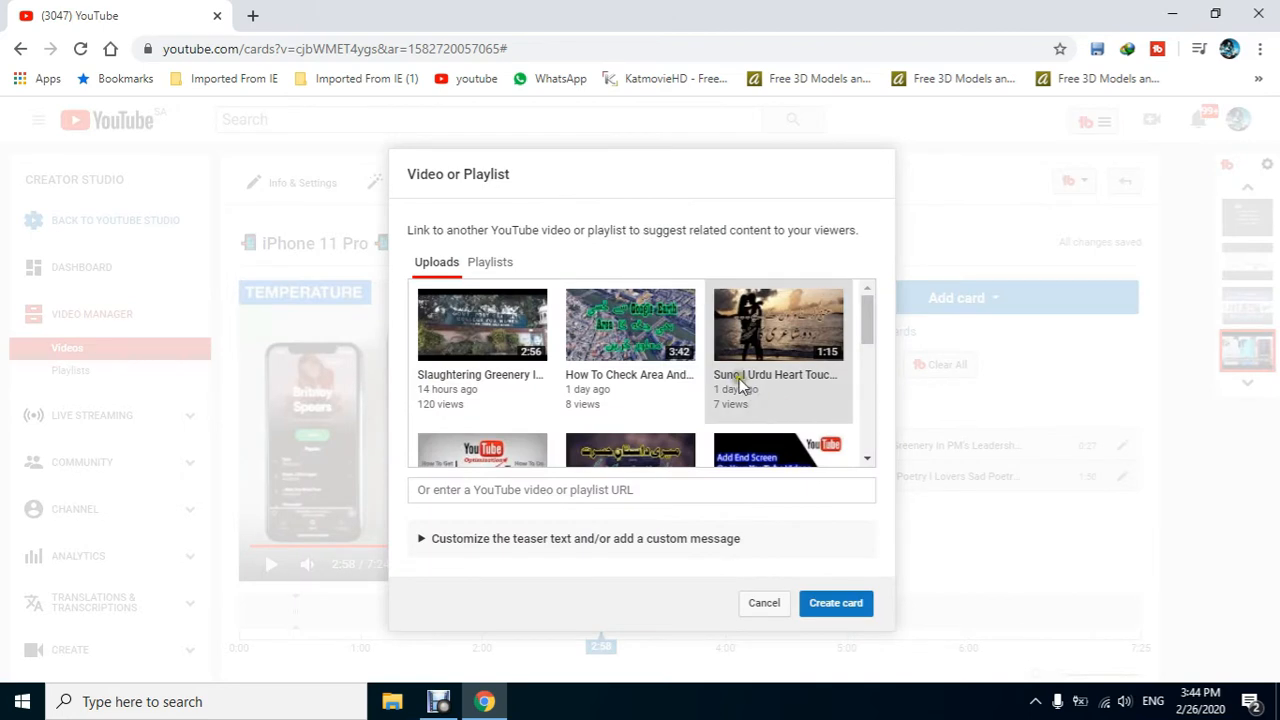
{"action": "scroll", "coordinate": [740, 385], "scroll_direction": "down", "scroll_amount": 3}
{"action": "left_click", "coordinate": [765, 352]}
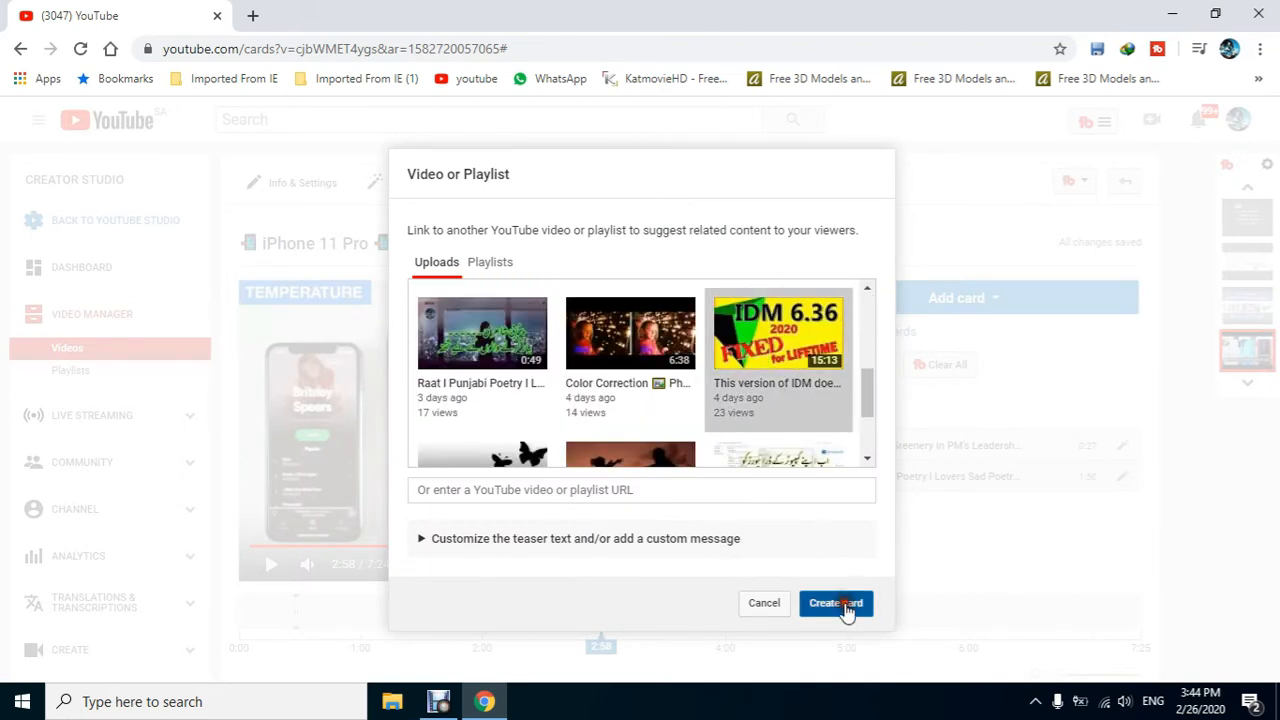
{"action": "left_click", "coordinate": [836, 606]}
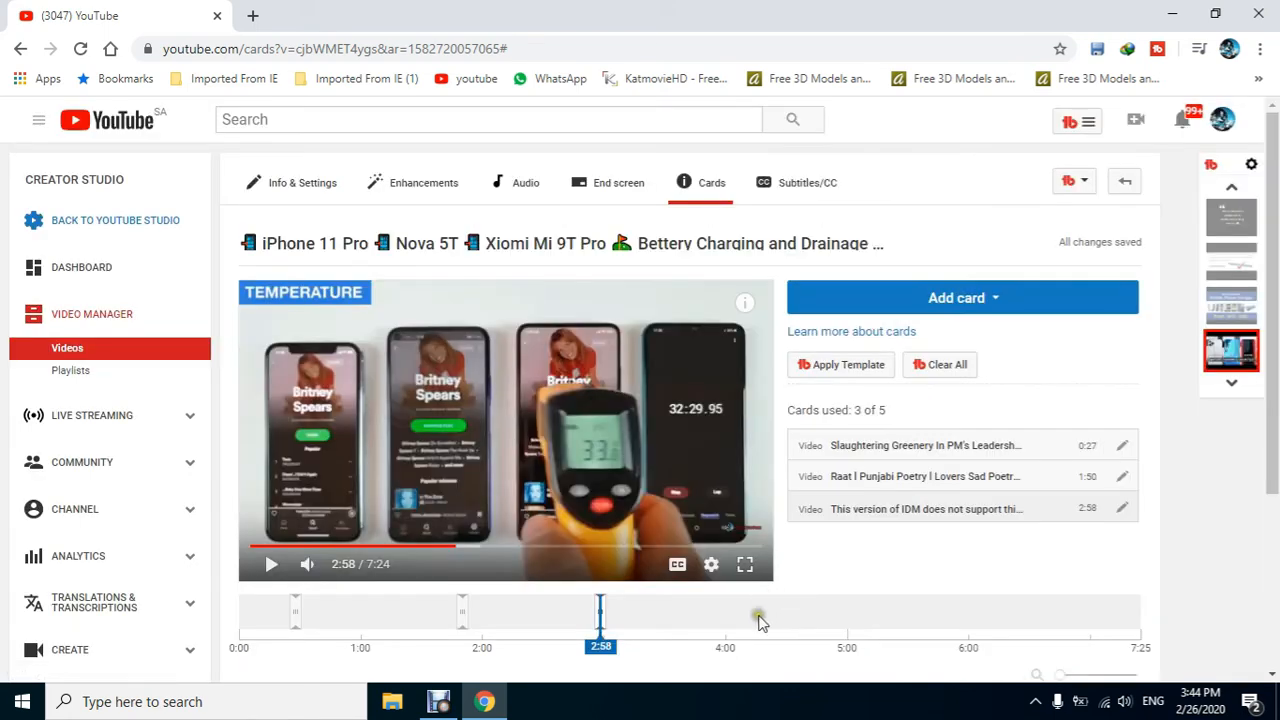
Step: Add a video card at 3:57 promoting the uploaded "Baap Some Golden Lines For Father" video
{"action": "left_click", "coordinate": [720, 616]}
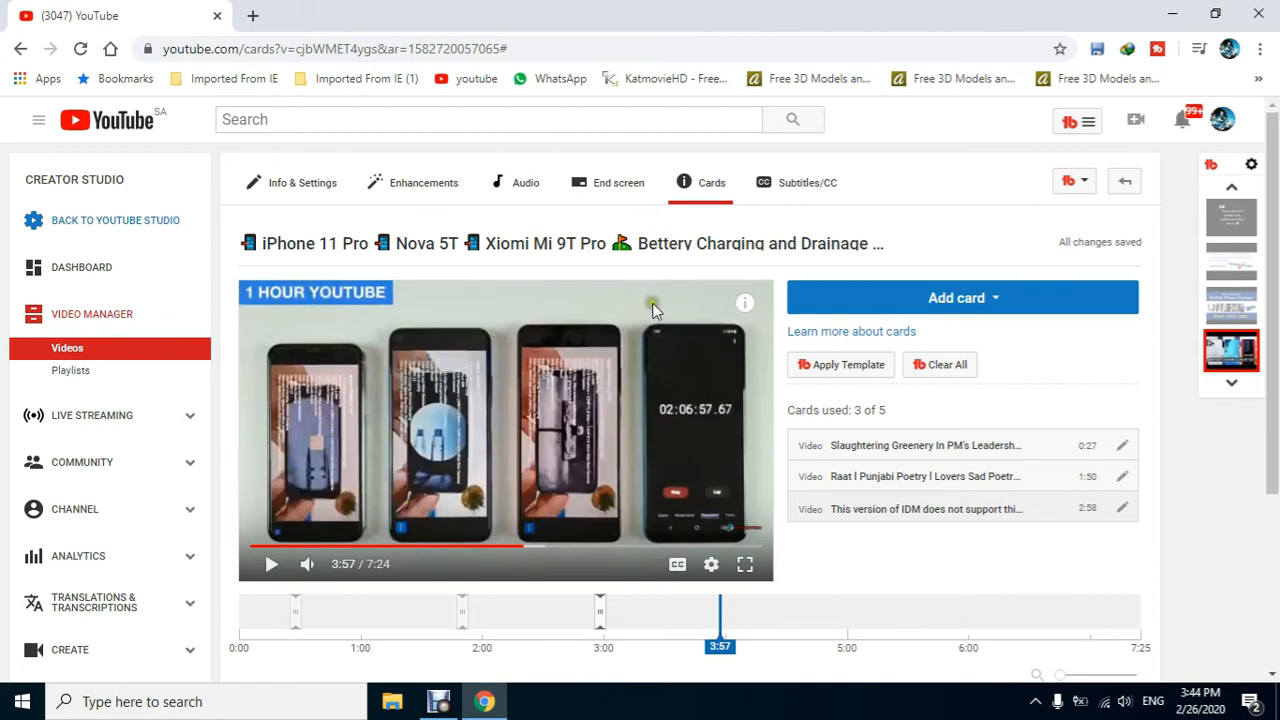
{"action": "left_click", "coordinate": [962, 297]}
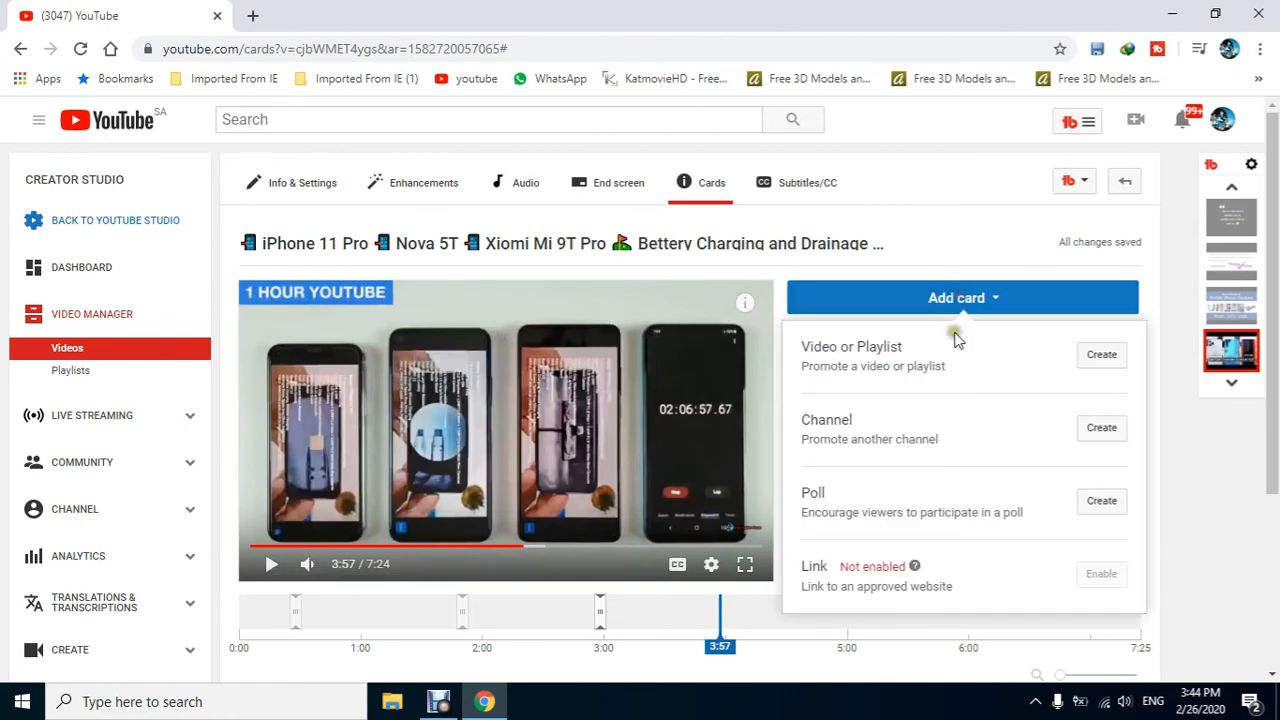
{"action": "left_click", "coordinate": [1094, 356]}
{"action": "scroll", "coordinate": [712, 395], "scroll_direction": "down", "scroll_amount": 3}
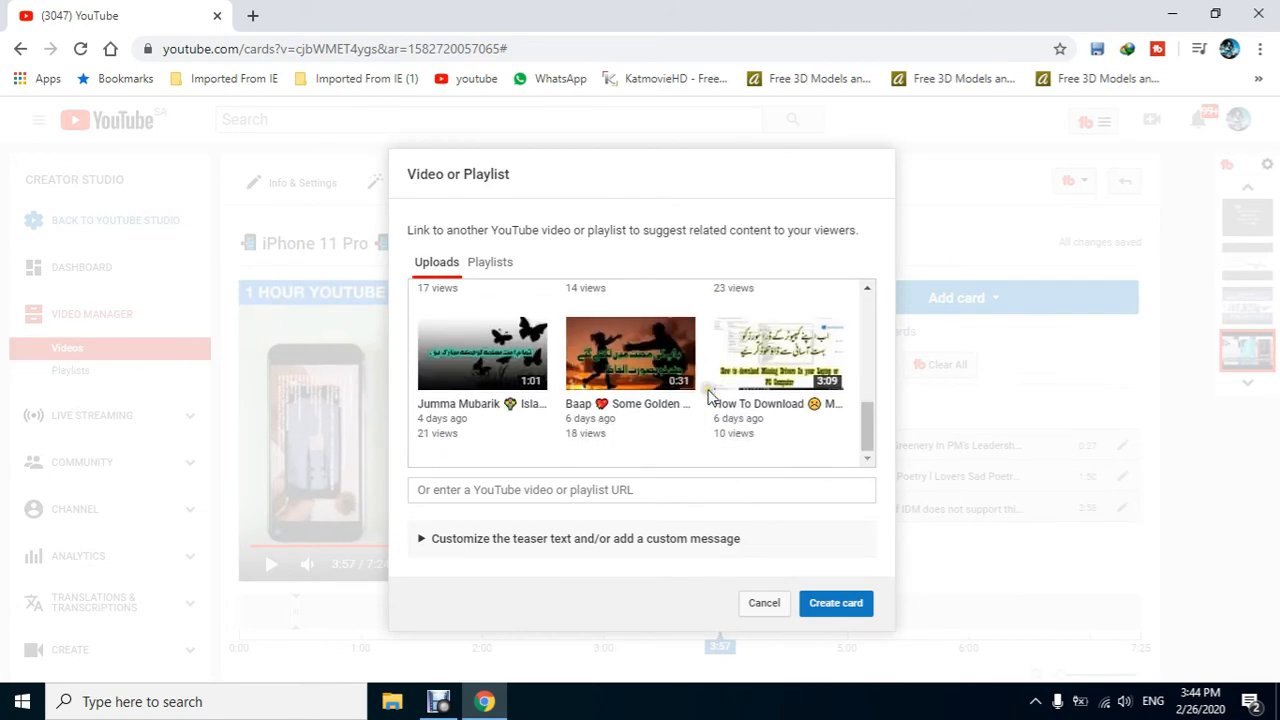
{"action": "left_click", "coordinate": [627, 371]}
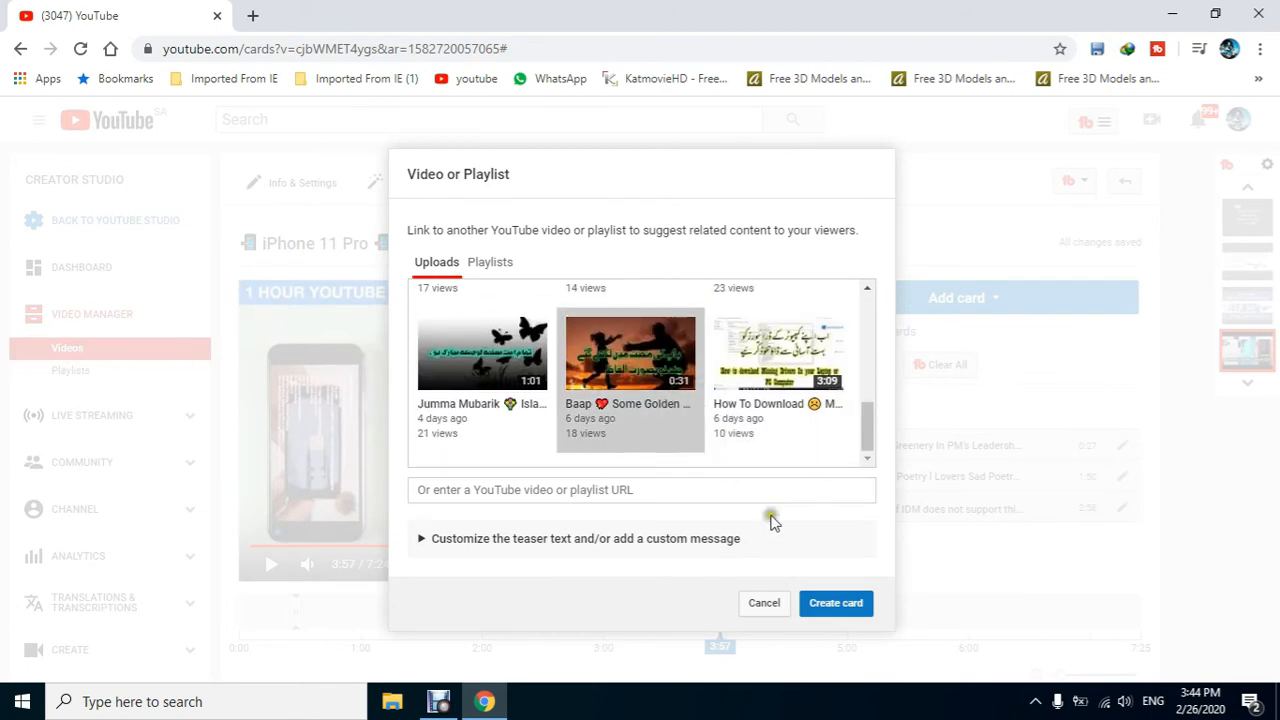
{"action": "left_click", "coordinate": [836, 602]}
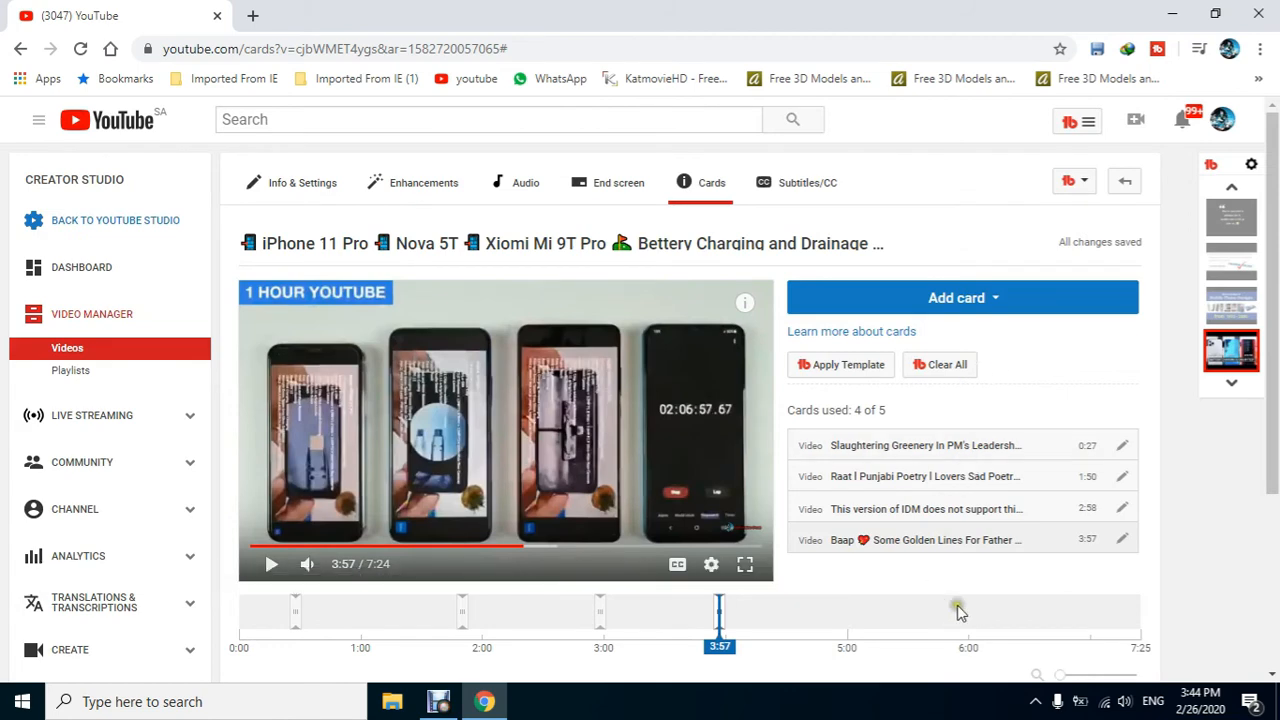
Step: Add a video card at 5:54 promoting the uploaded "Color Correction Photoshop Raw Filt..." video
{"action": "left_click", "coordinate": [958, 615]}
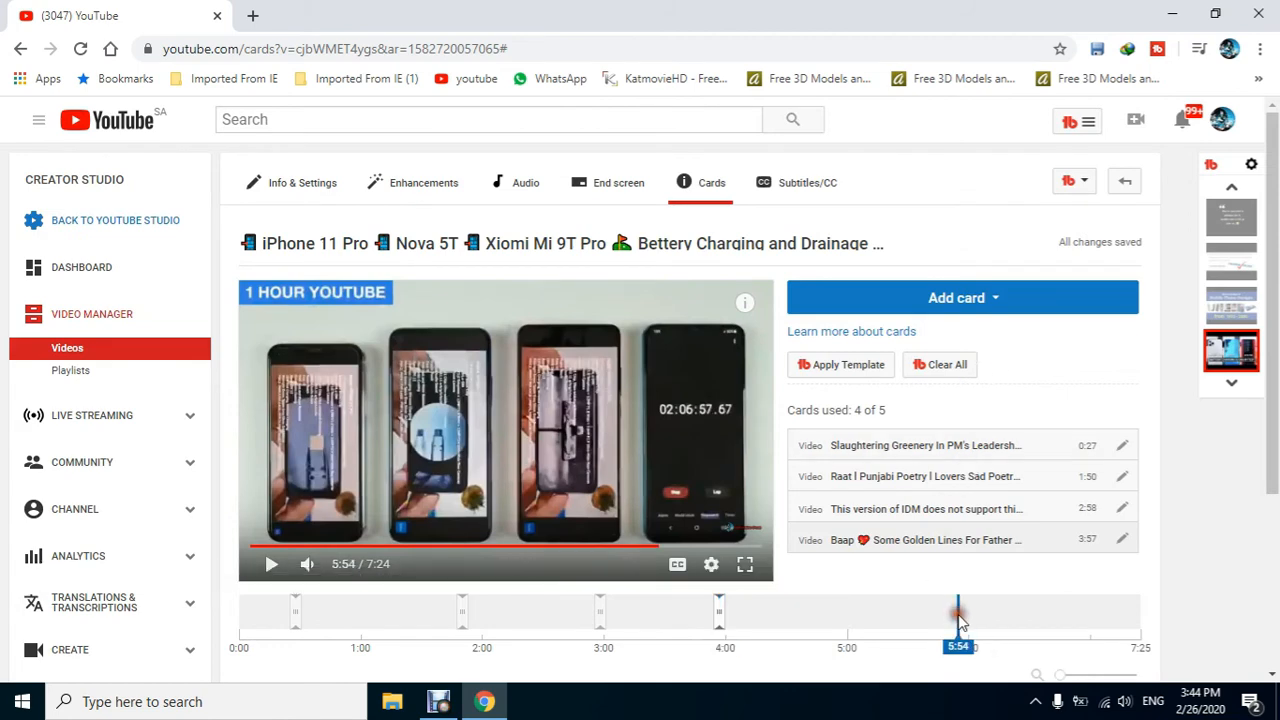
{"action": "left_click", "coordinate": [960, 298]}
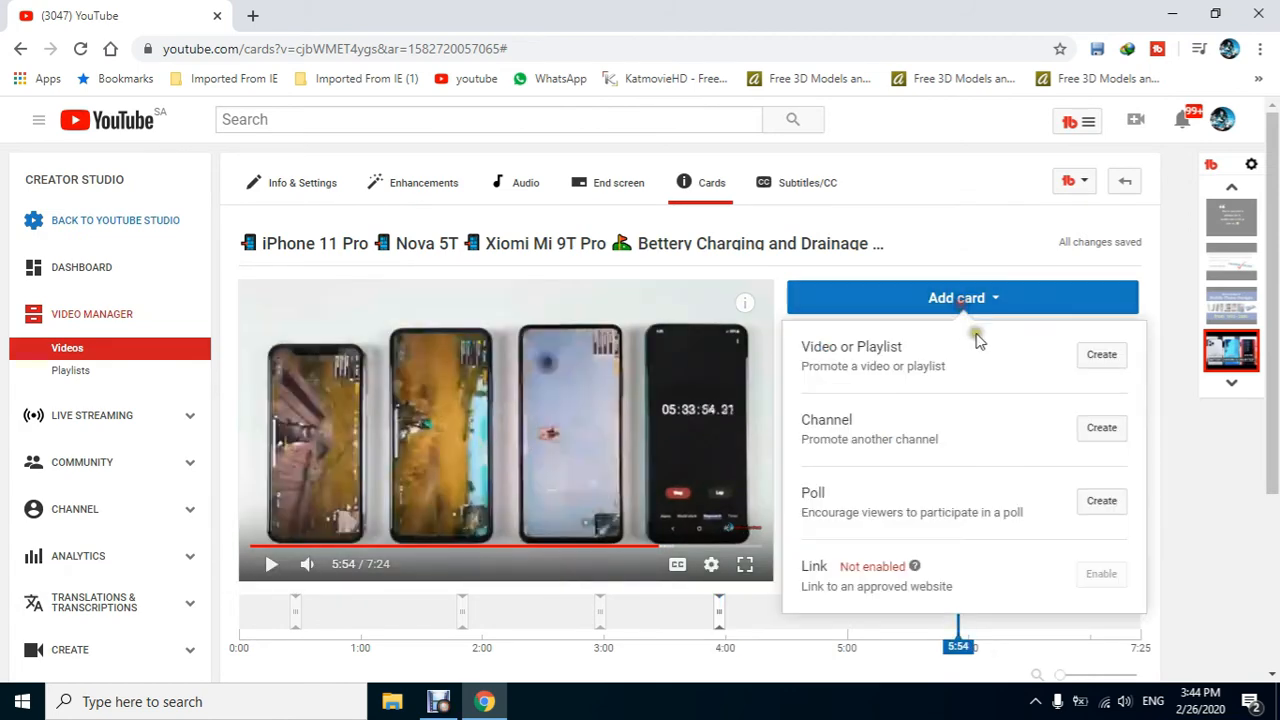
{"action": "left_click", "coordinate": [1124, 356]}
{"action": "scroll", "coordinate": [640, 364], "scroll_direction": "down", "scroll_amount": 2}
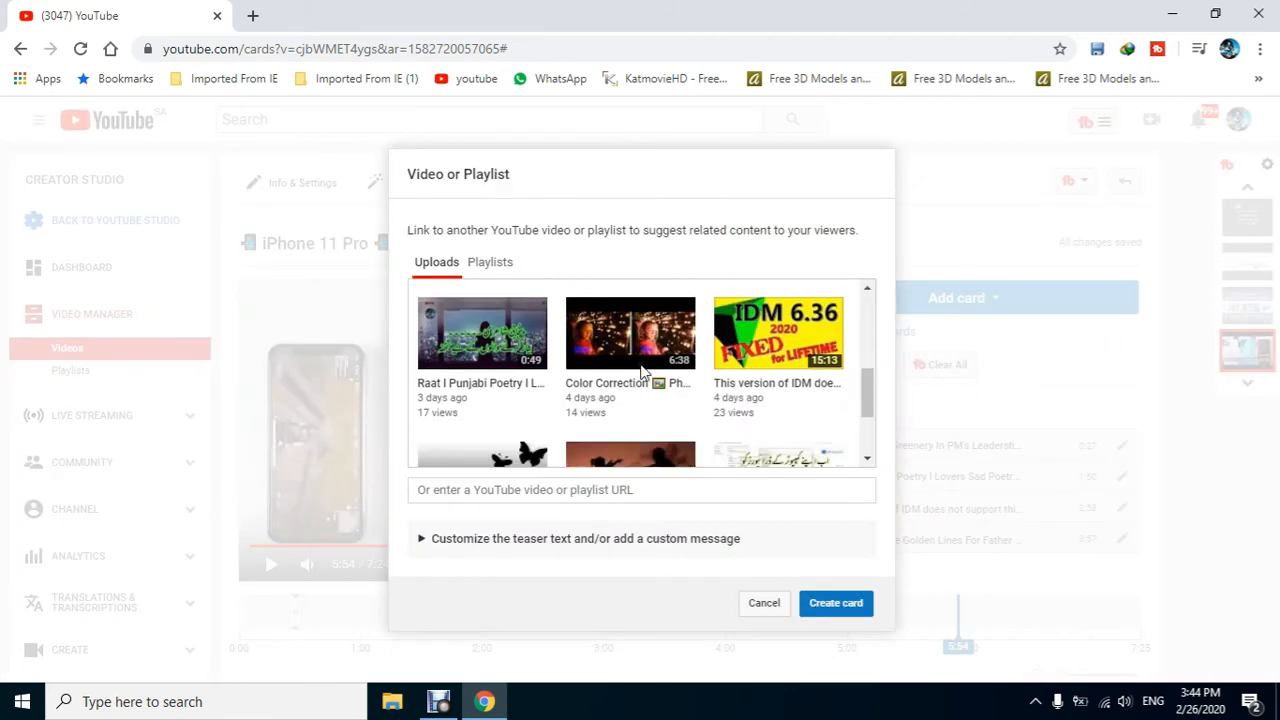
{"action": "left_click", "coordinate": [645, 370]}
{"action": "left_click", "coordinate": [843, 607]}
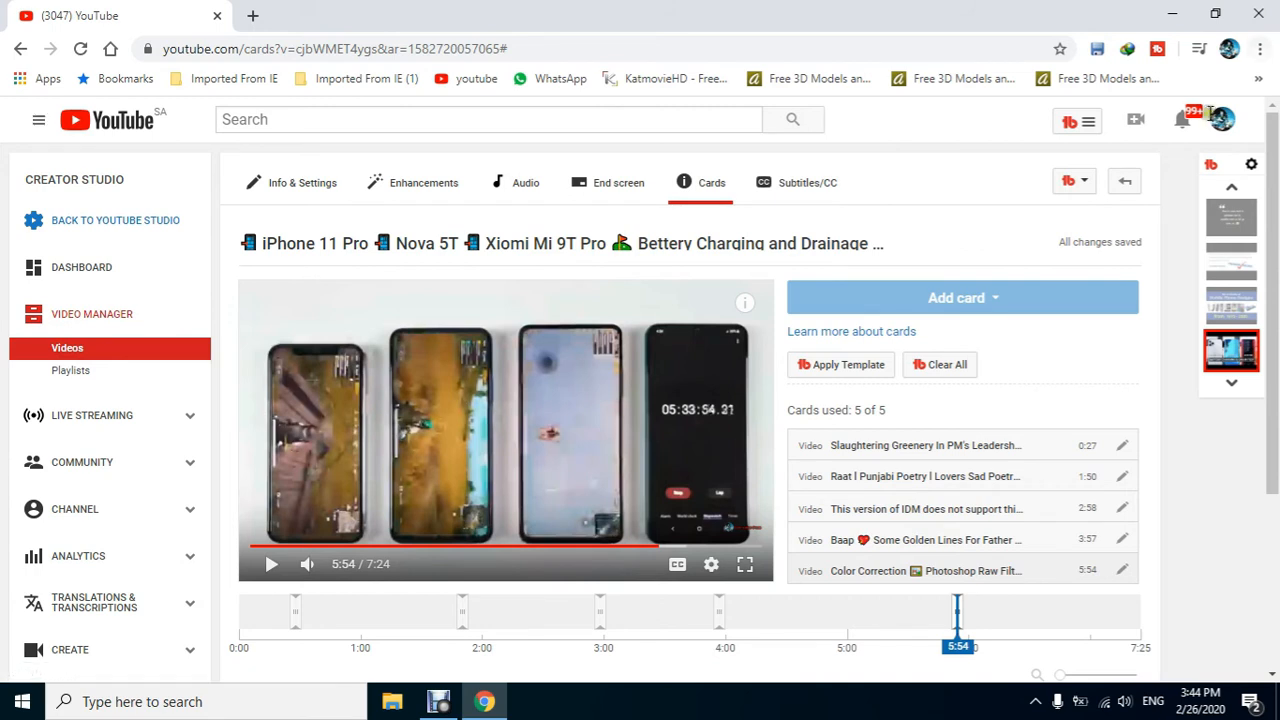
Step: Leave the card editor for the YouTube home page and open the Information Ocean channel page
{"action": "left_click", "coordinate": [1216, 125]}
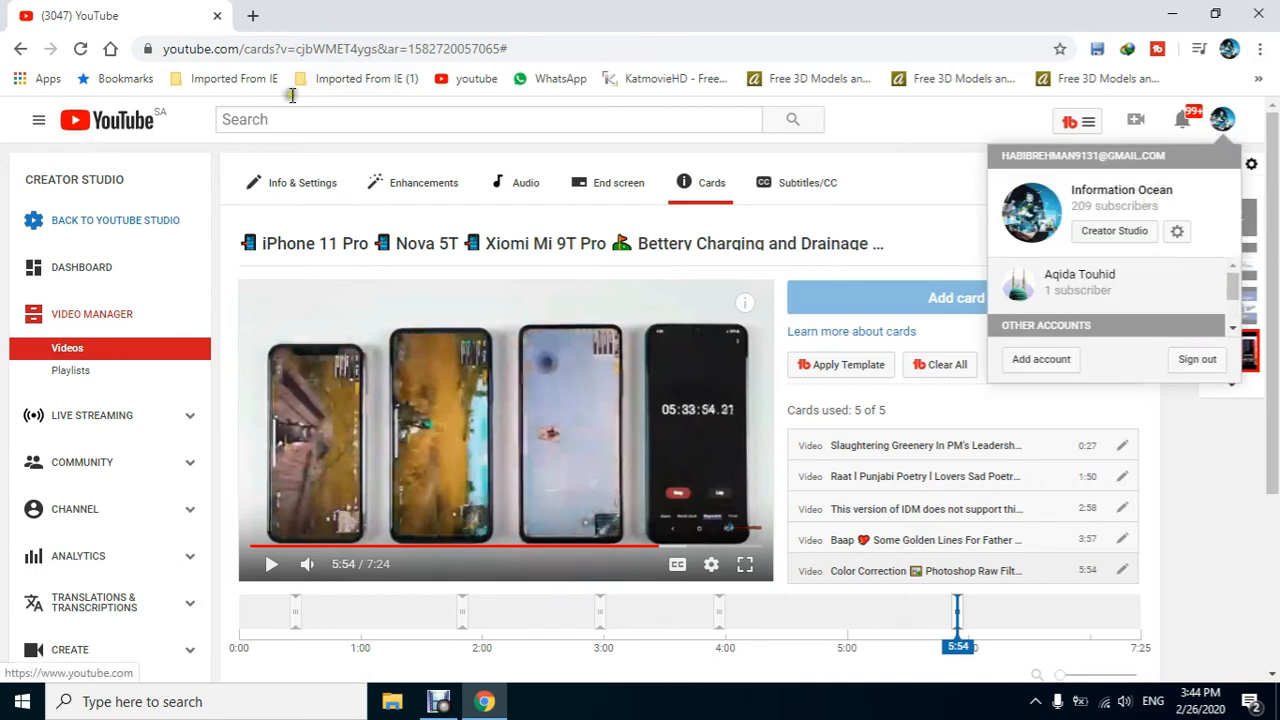
{"action": "left_click", "coordinate": [125, 147]}
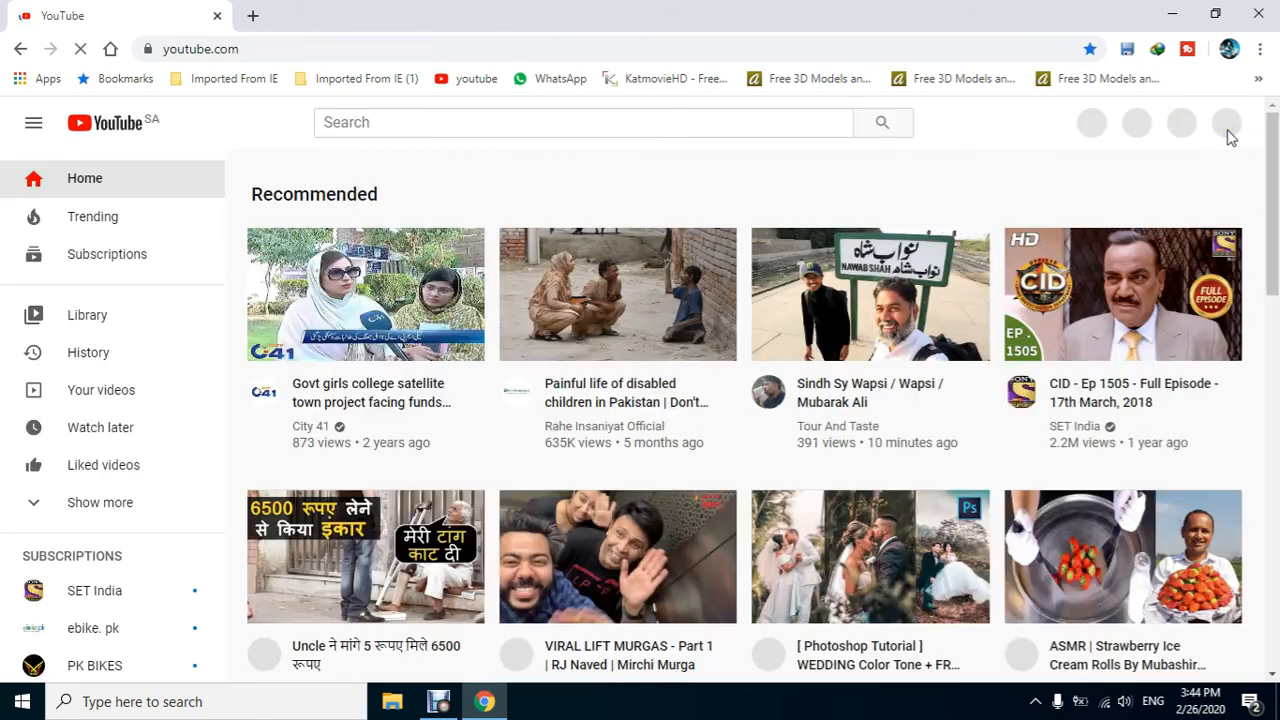
{"action": "left_click", "coordinate": [1225, 128]}
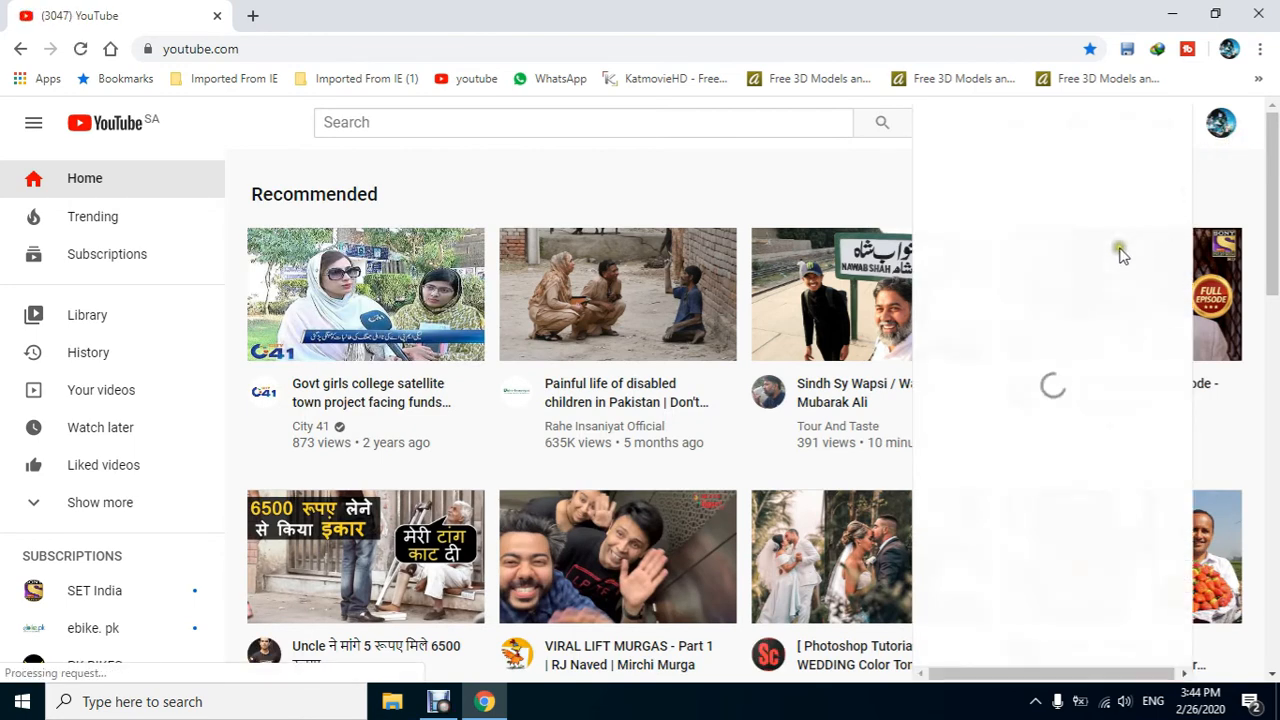
{"action": "left_click", "coordinate": [1080, 234]}
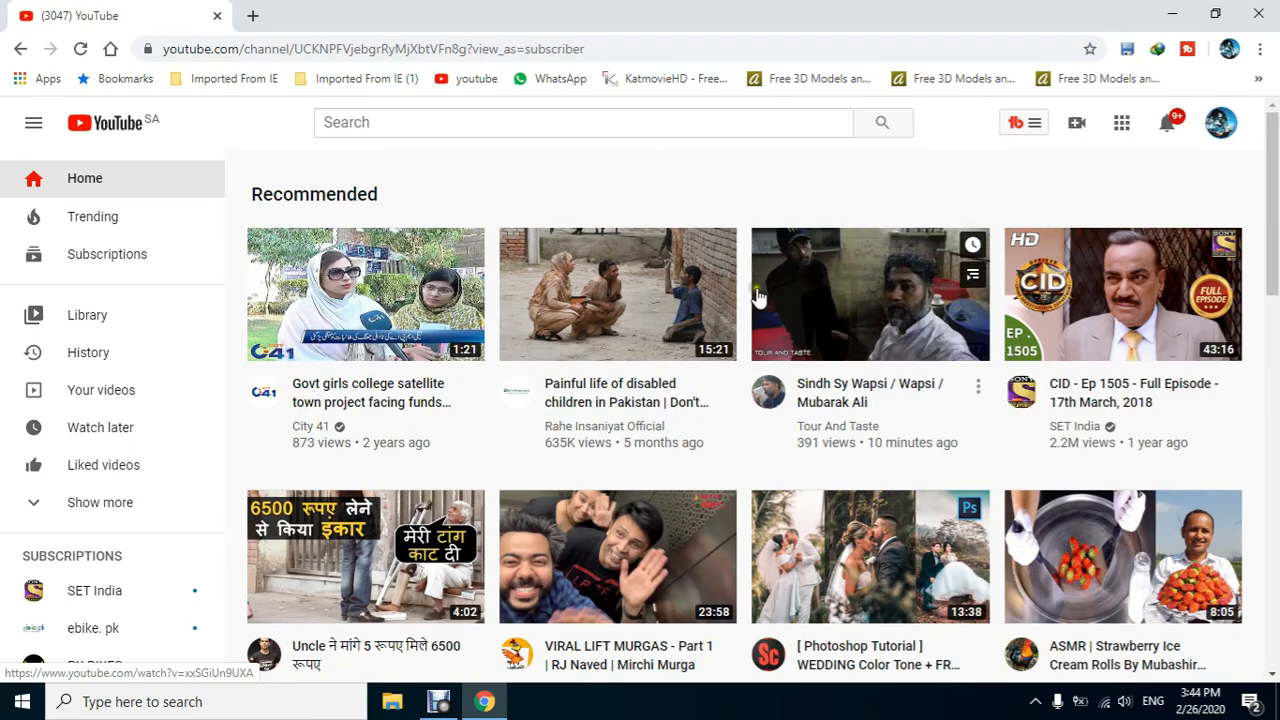
Step: Open the "iPhone 11 Pro Nova 5T Xiomi Mi 9T Pro" battery comparison video from the channel's full video list
{"action": "scroll", "coordinate": [480, 335], "scroll_direction": "down", "scroll_amount": 3}
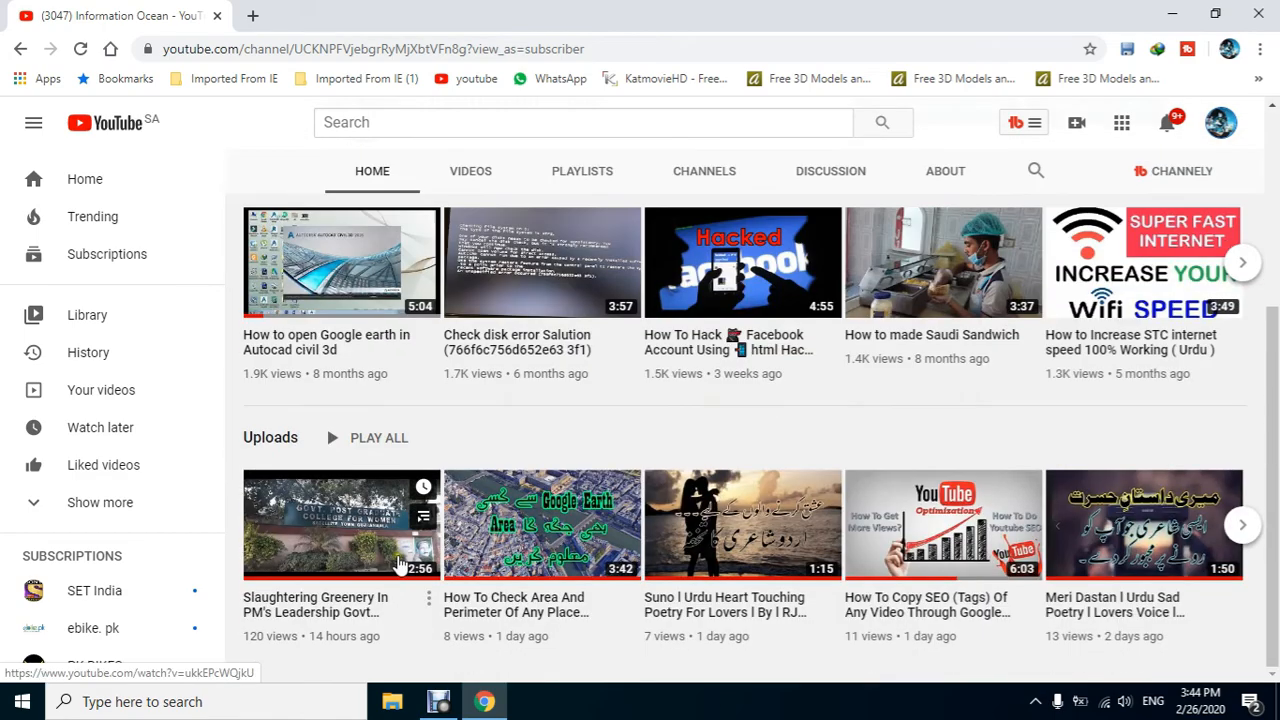
{"action": "scroll", "coordinate": [480, 335], "scroll_direction": "up", "scroll_amount": 3}
{"action": "left_click", "coordinate": [483, 310]}
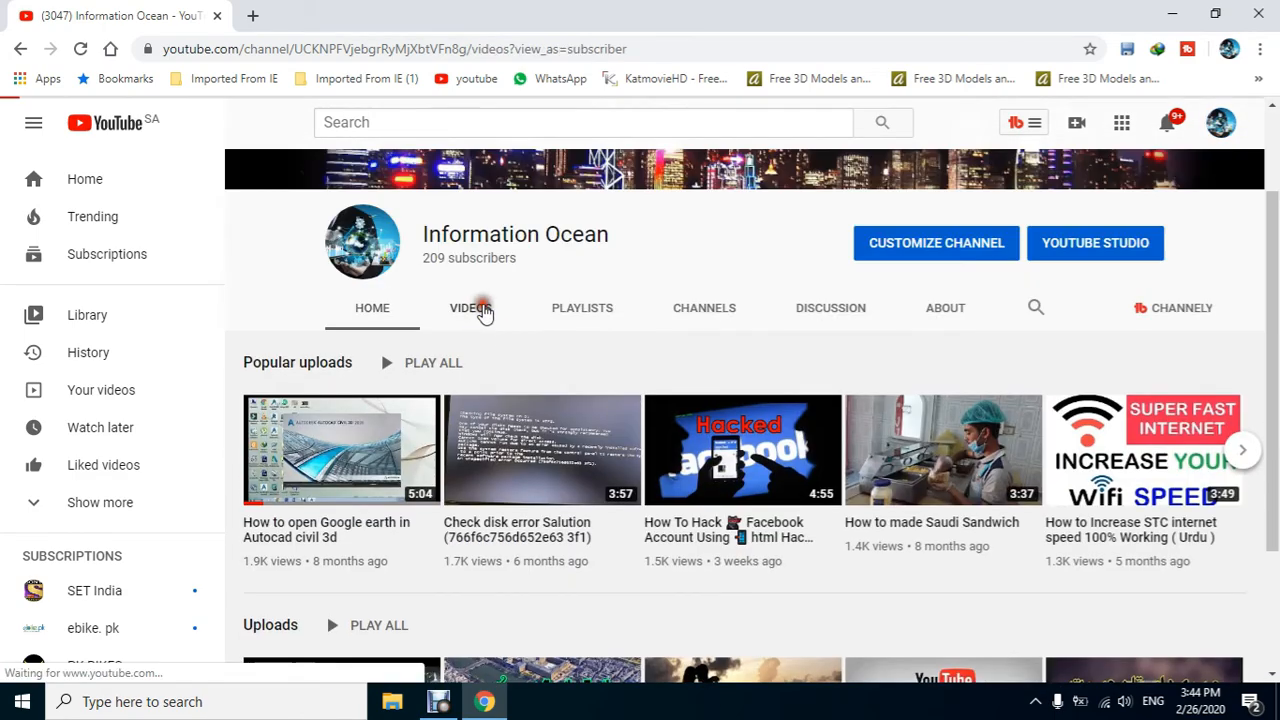
{"action": "scroll", "coordinate": [500, 457], "scroll_direction": "down", "scroll_amount": 10}
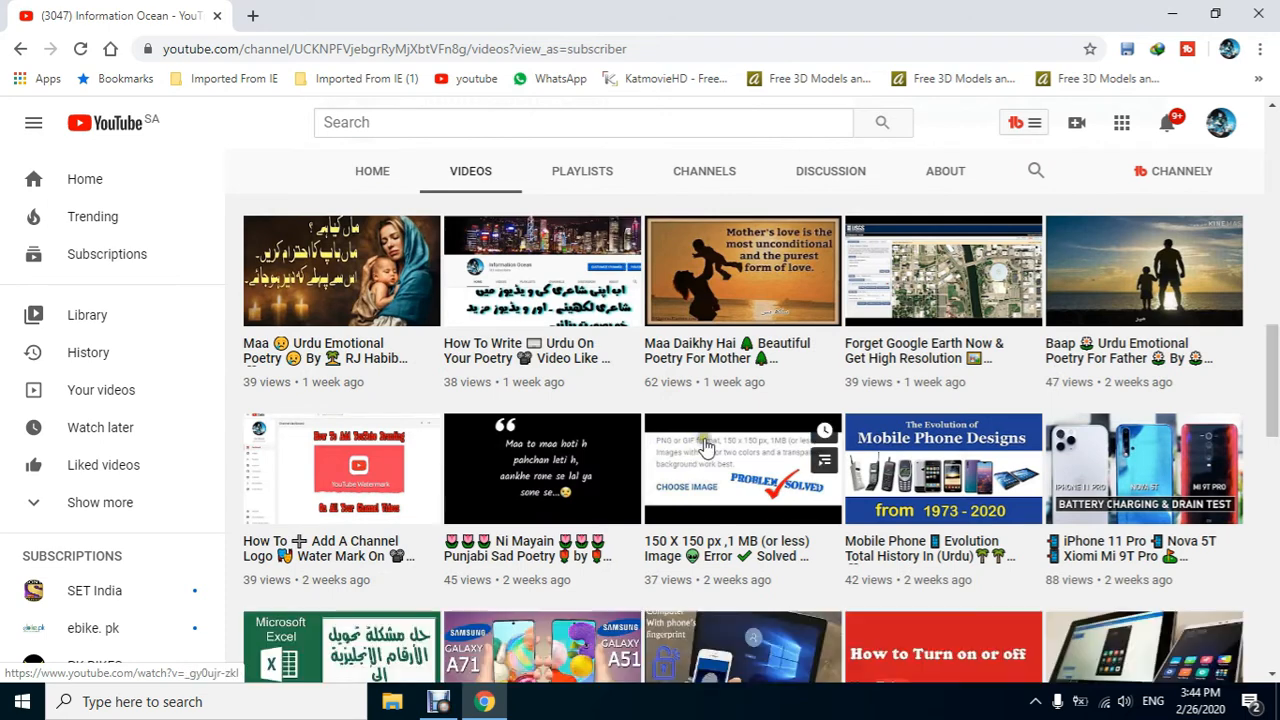
{"action": "left_click", "coordinate": [1147, 487]}
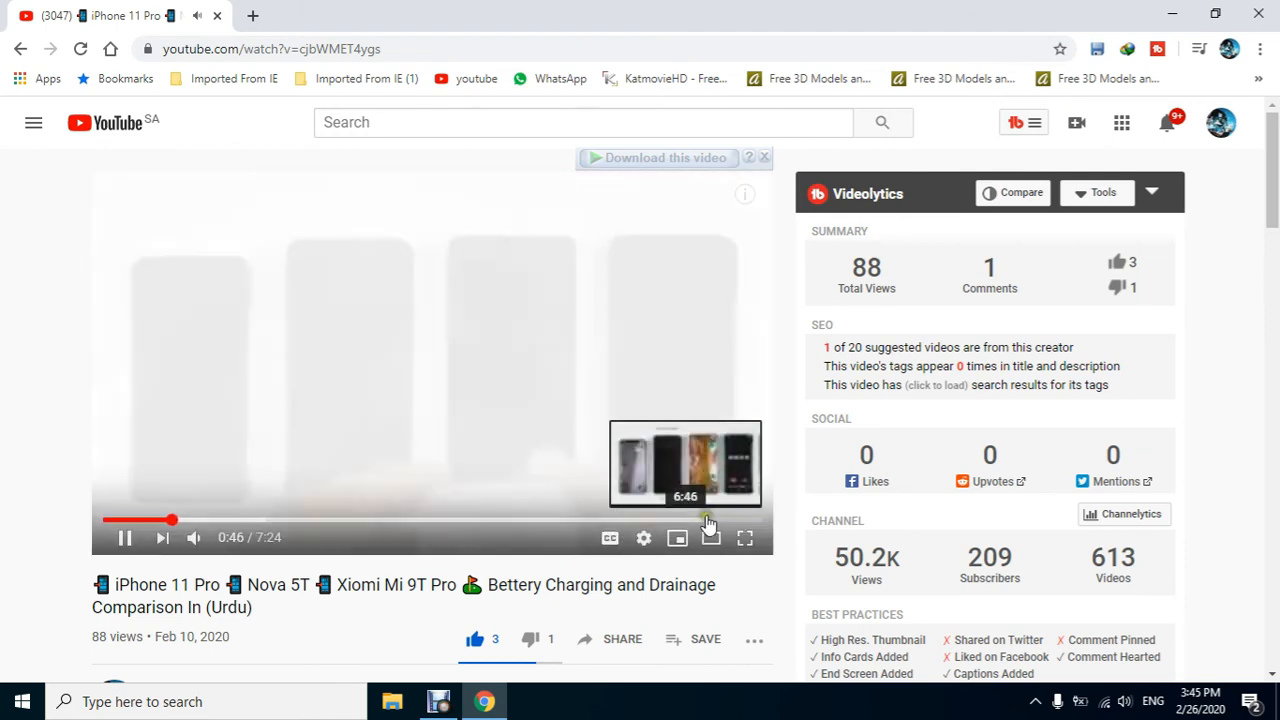
Step: Play the video's closing part, skipping ahead to 6:54 and on to about 7:17, to check its end screen
{"action": "left_click", "coordinate": [719, 520]}
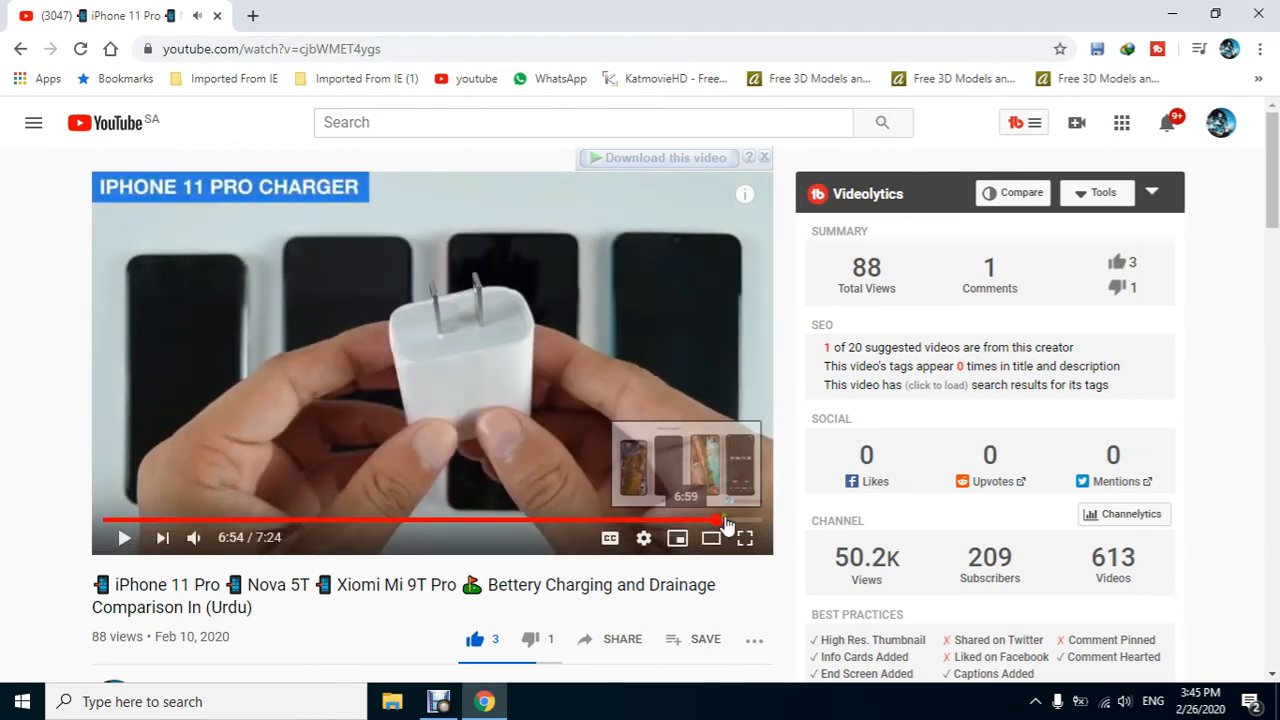
{"action": "left_click", "coordinate": [122, 538]}
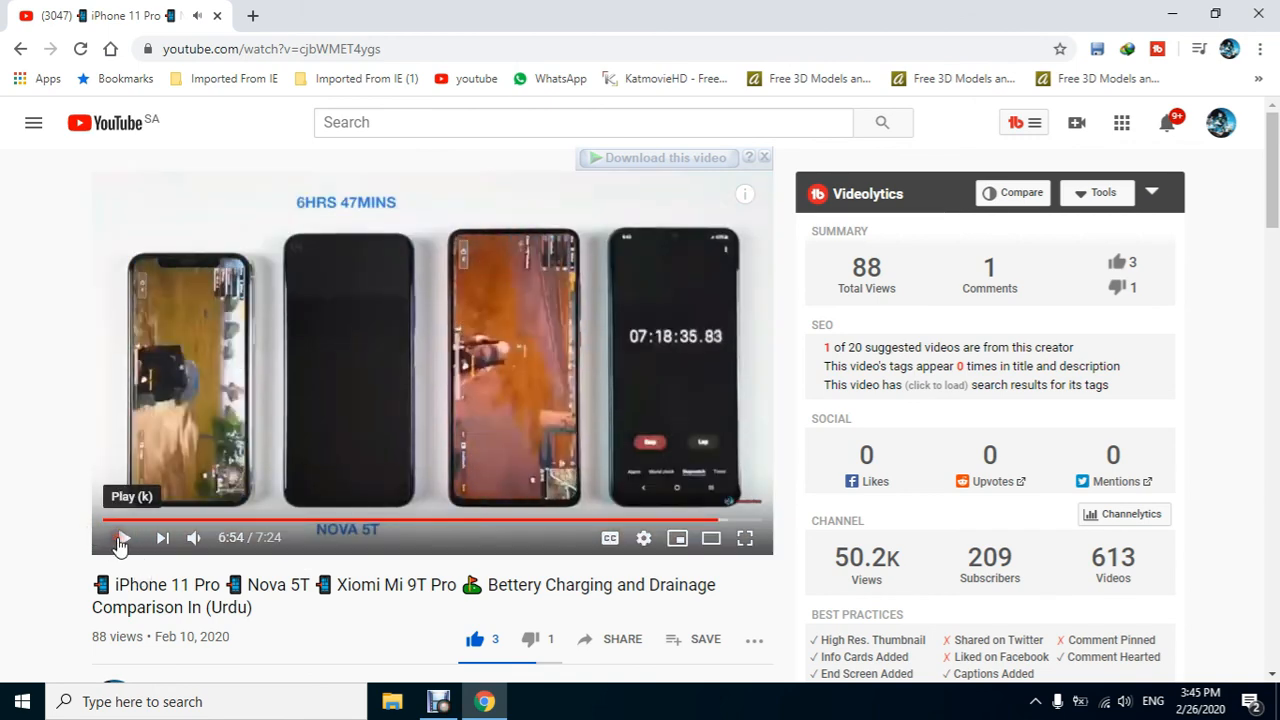
{"action": "left_click", "coordinate": [120, 540]}
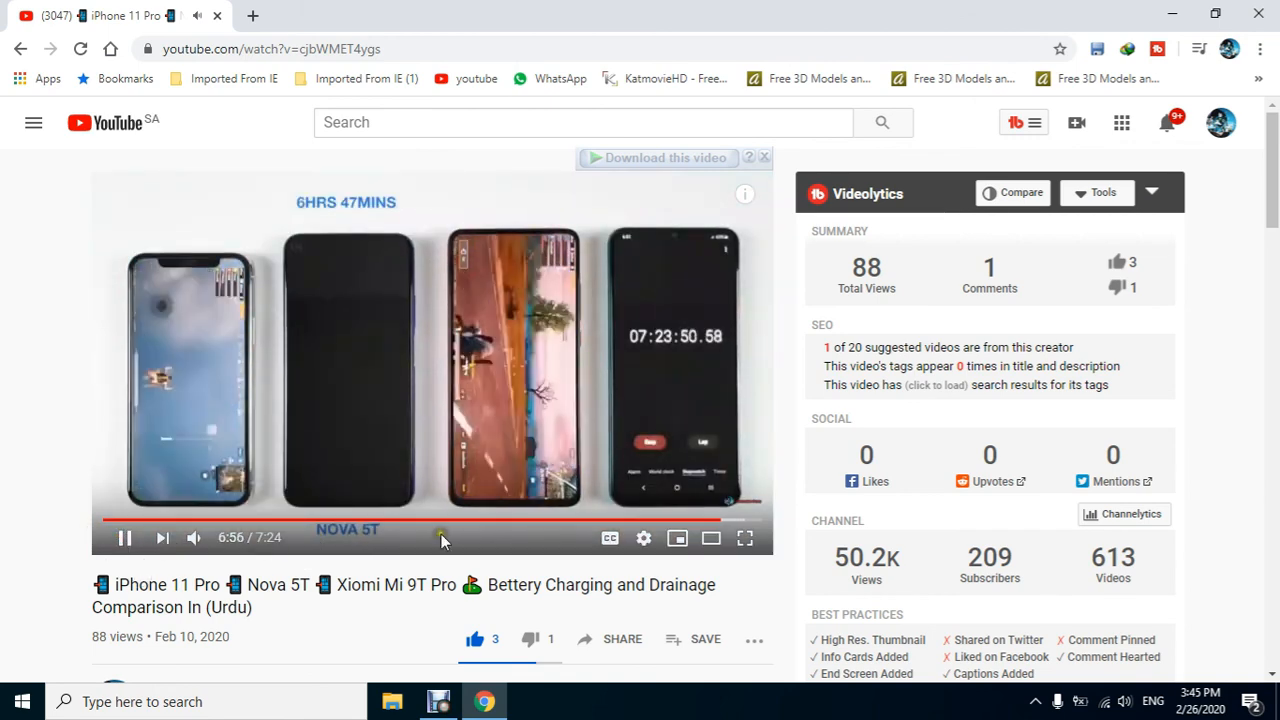
{"action": "left_click", "coordinate": [731, 520]}
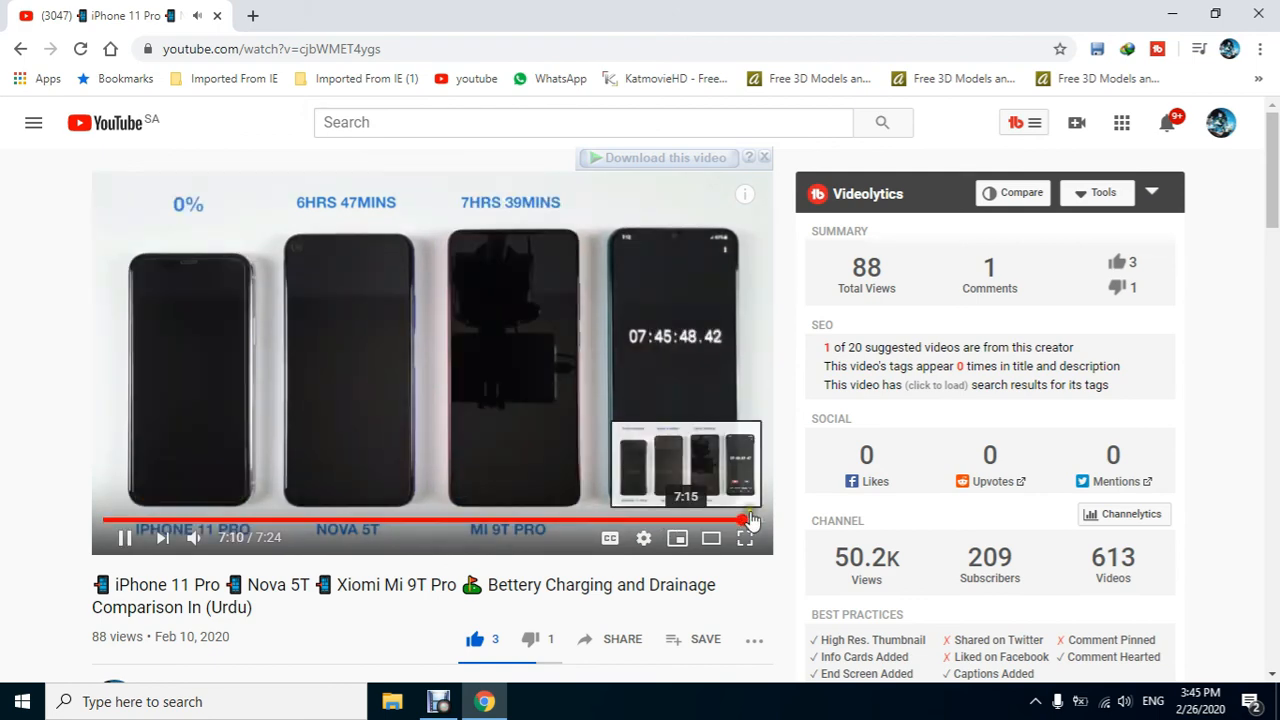
{"action": "left_click", "coordinate": [751, 520]}
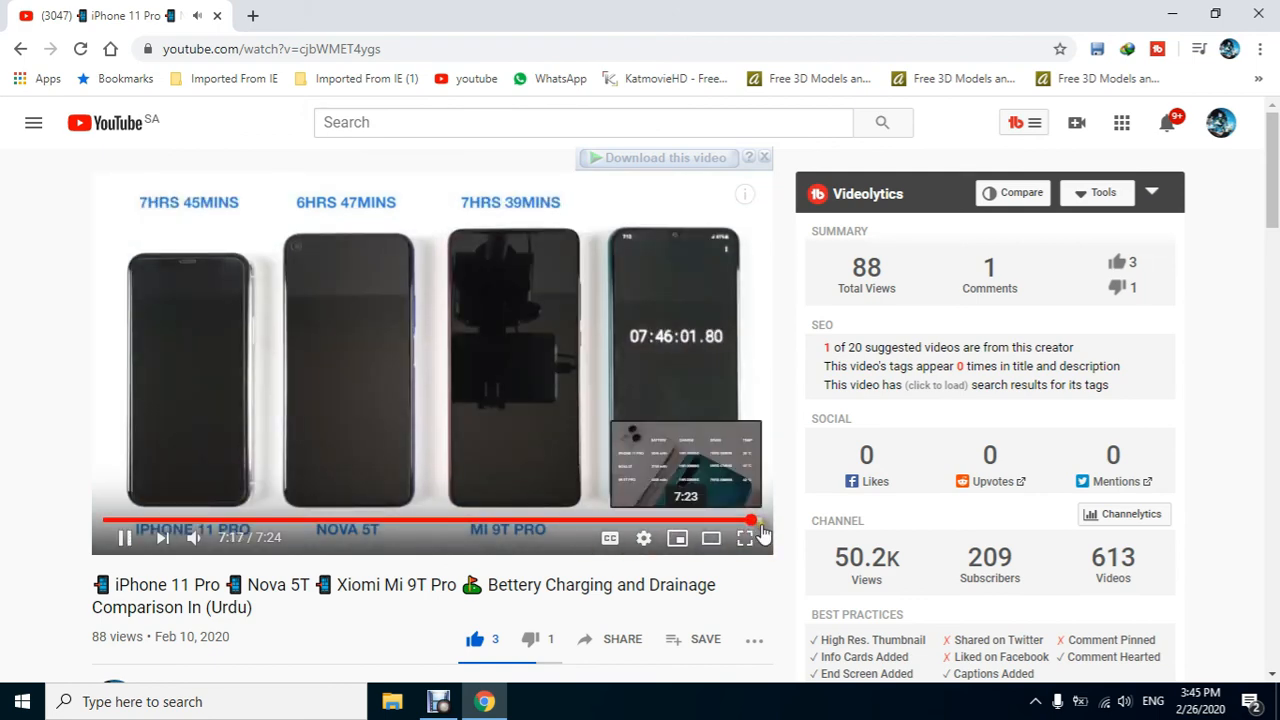